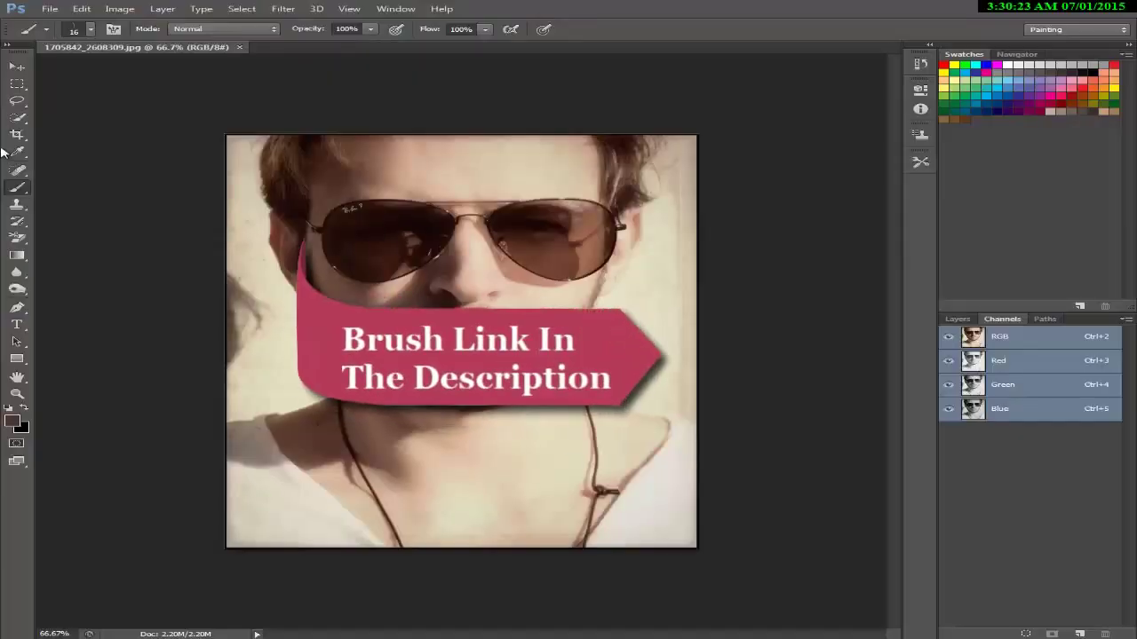
Step: Set the painting brush tip size to 24 px in the Brush Preset picker
{"action": "left_click", "coordinate": [90, 29]}
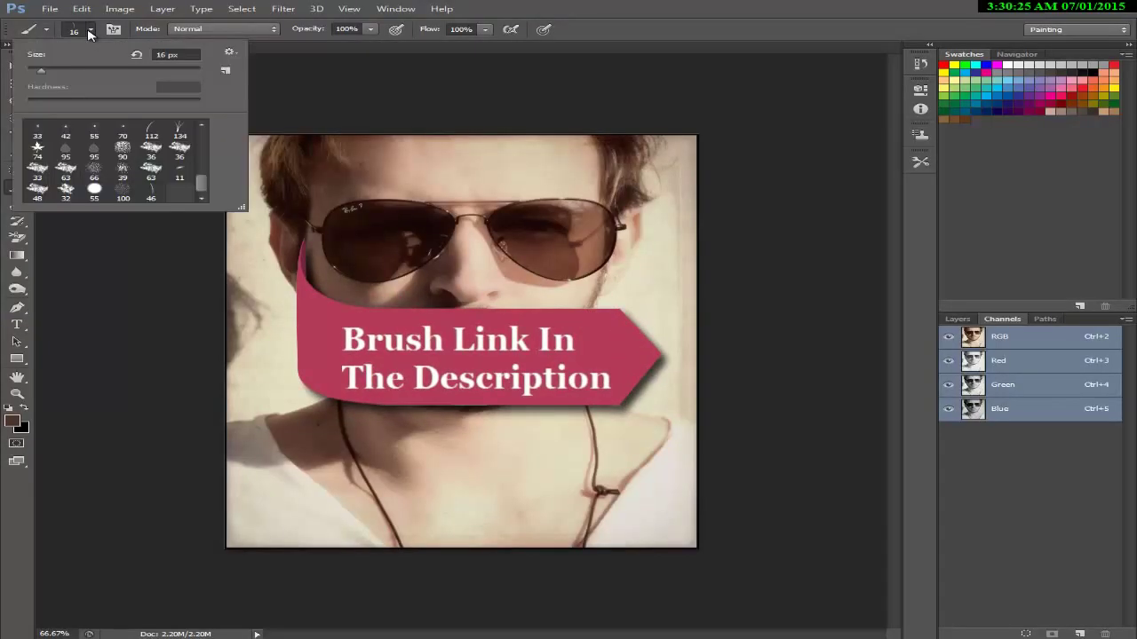
{"action": "left_click", "coordinate": [120, 280]}
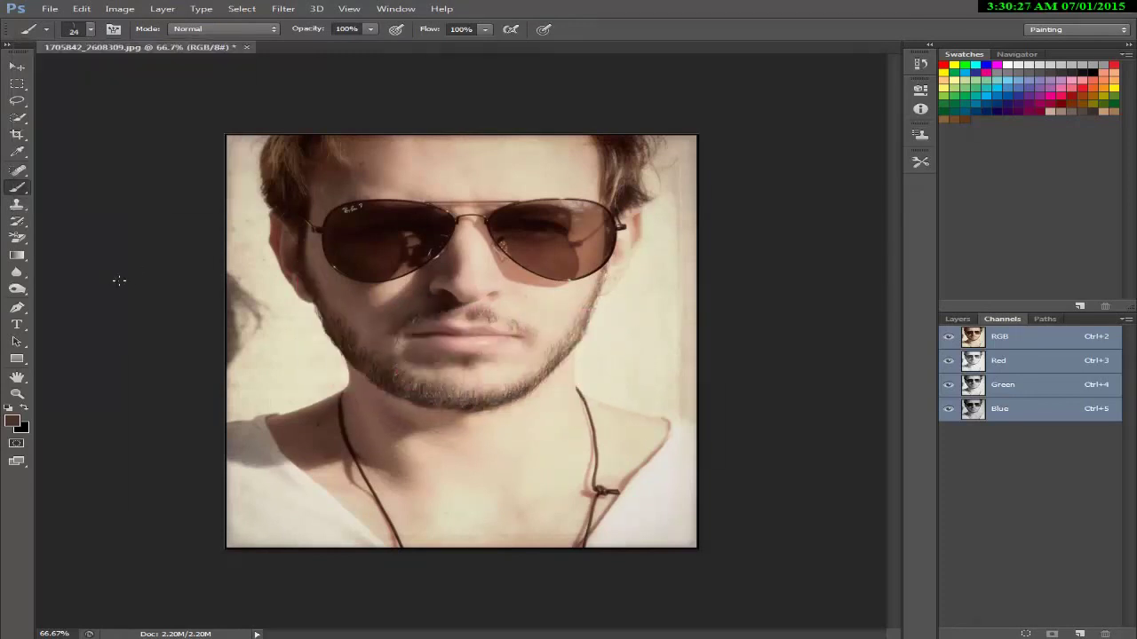
Step: Sample the beard colour with the Eyedropper as the painting colour
{"action": "left_click", "coordinate": [17, 151]}
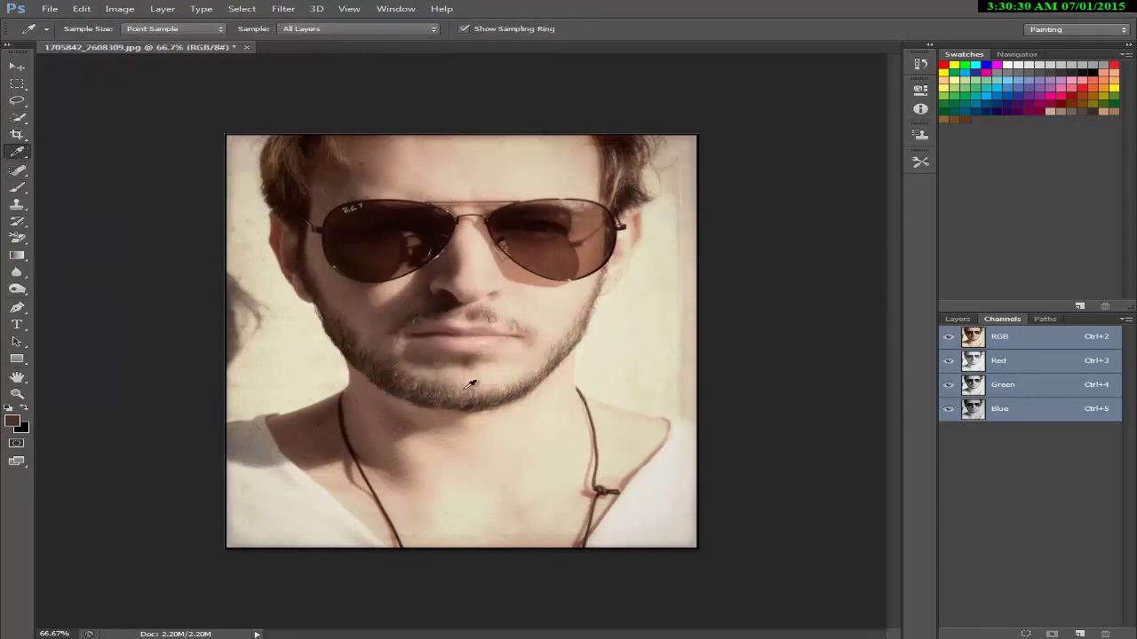
{"action": "left_click", "coordinate": [401, 323]}
{"action": "left_click", "coordinate": [17, 188]}
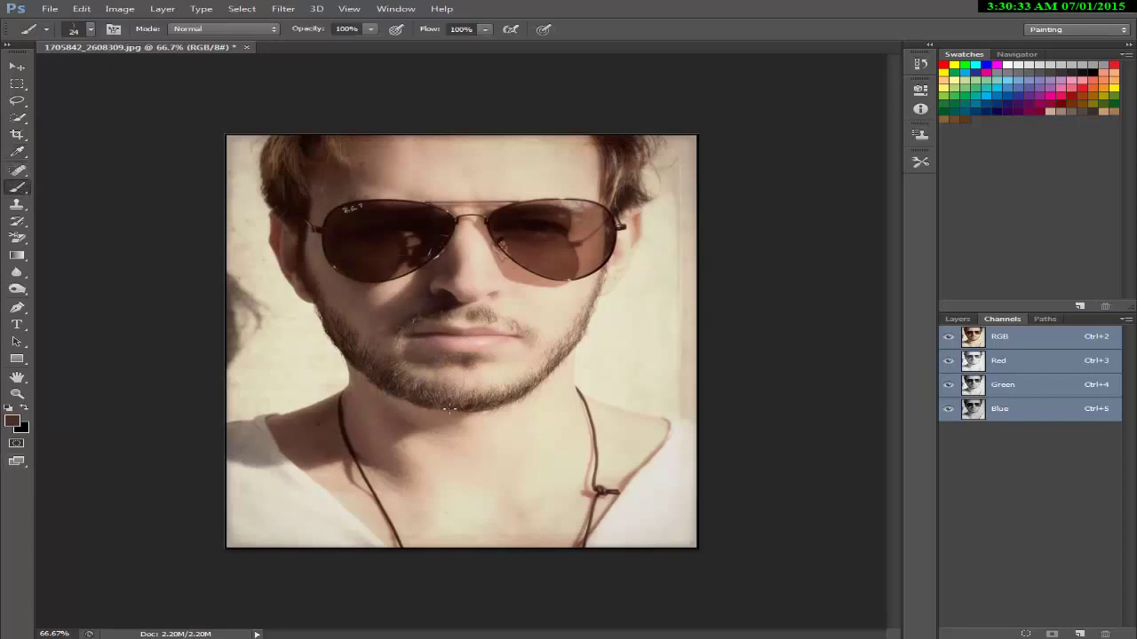
Step: Zoom in on the mouth and beard, then set the view to 200%
{"action": "left_click", "coordinate": [17, 394]}
{"action": "left_click", "coordinate": [399, 332]}
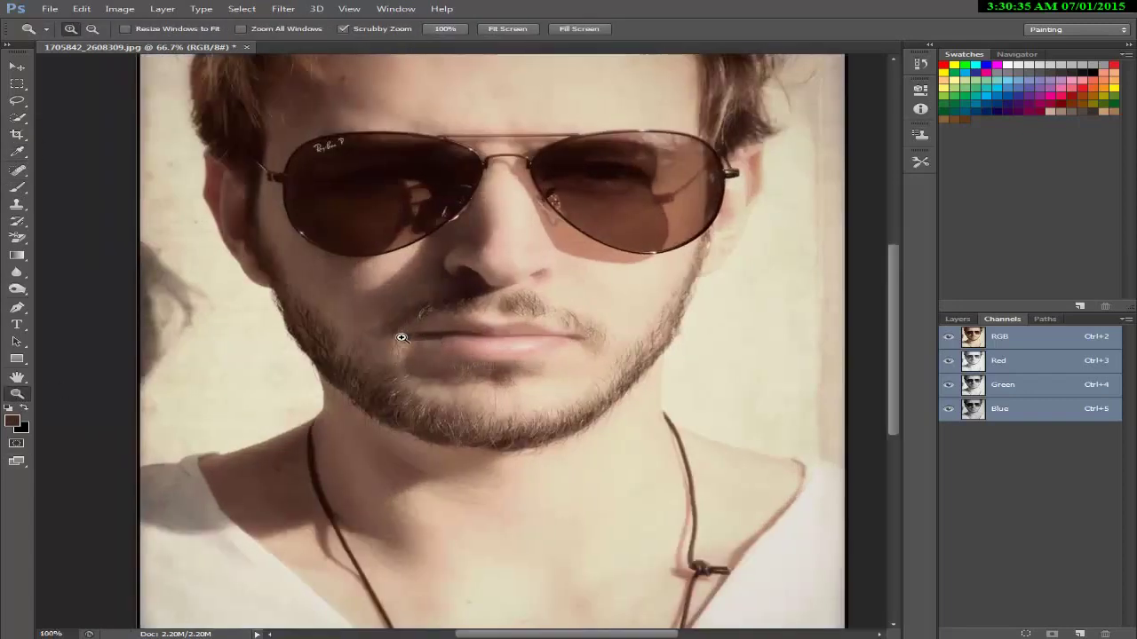
{"action": "right_click", "coordinate": [385, 336]}
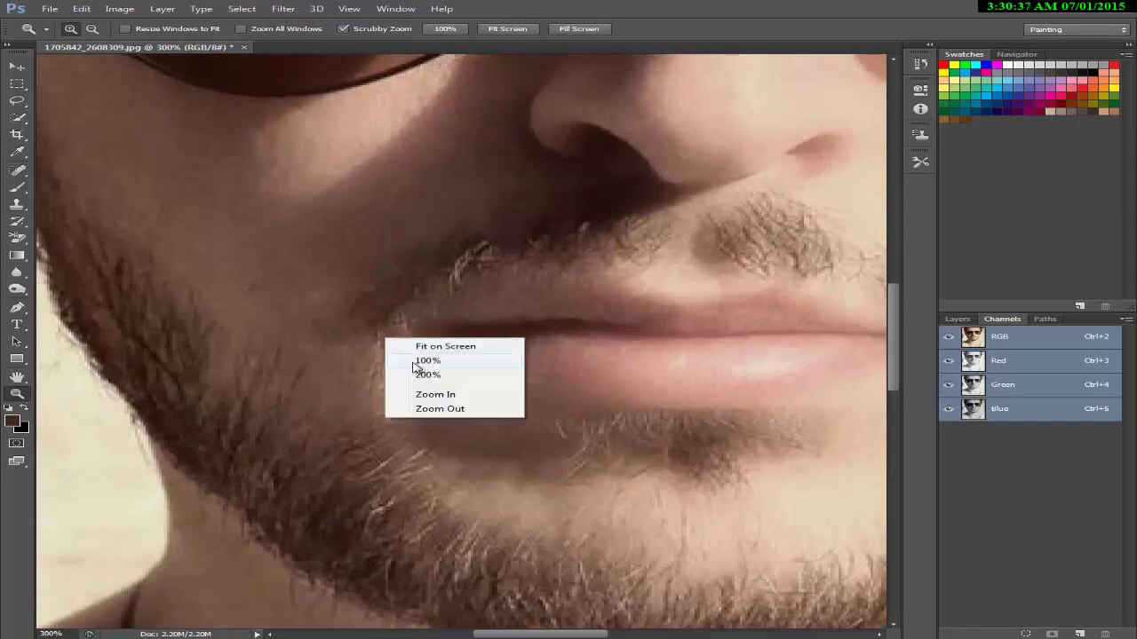
{"action": "left_click", "coordinate": [437, 413]}
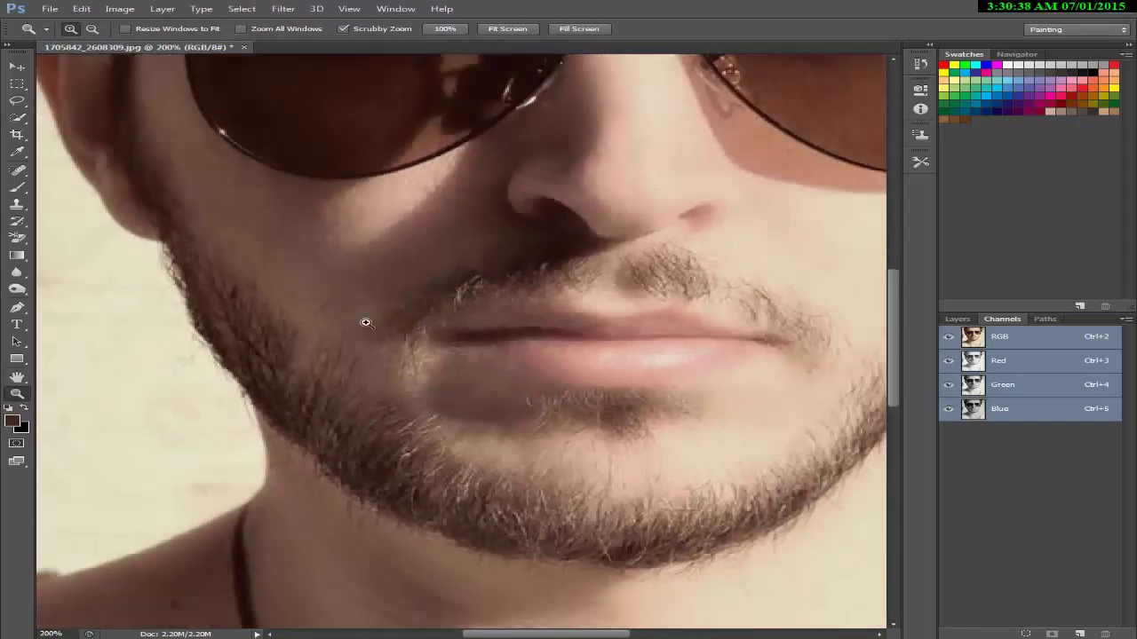
{"action": "left_click", "coordinate": [17, 187]}
Step: Set the brush to 32 px and sample the skin tone as the painting colour
{"action": "left_click", "coordinate": [95, 32]}
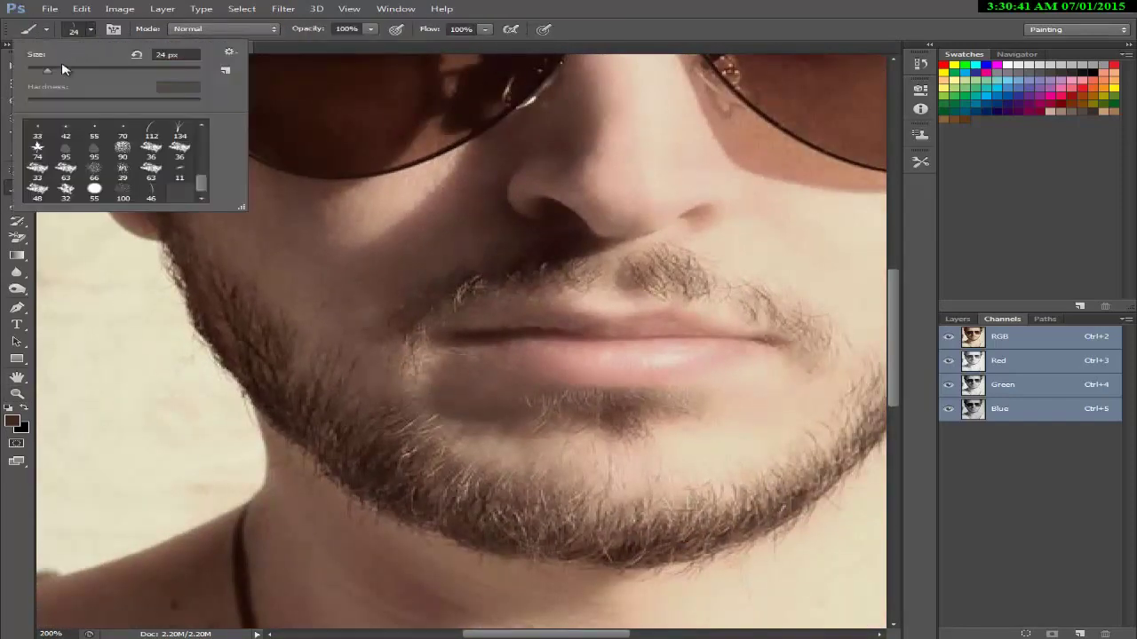
{"action": "key", "text": "Return"}
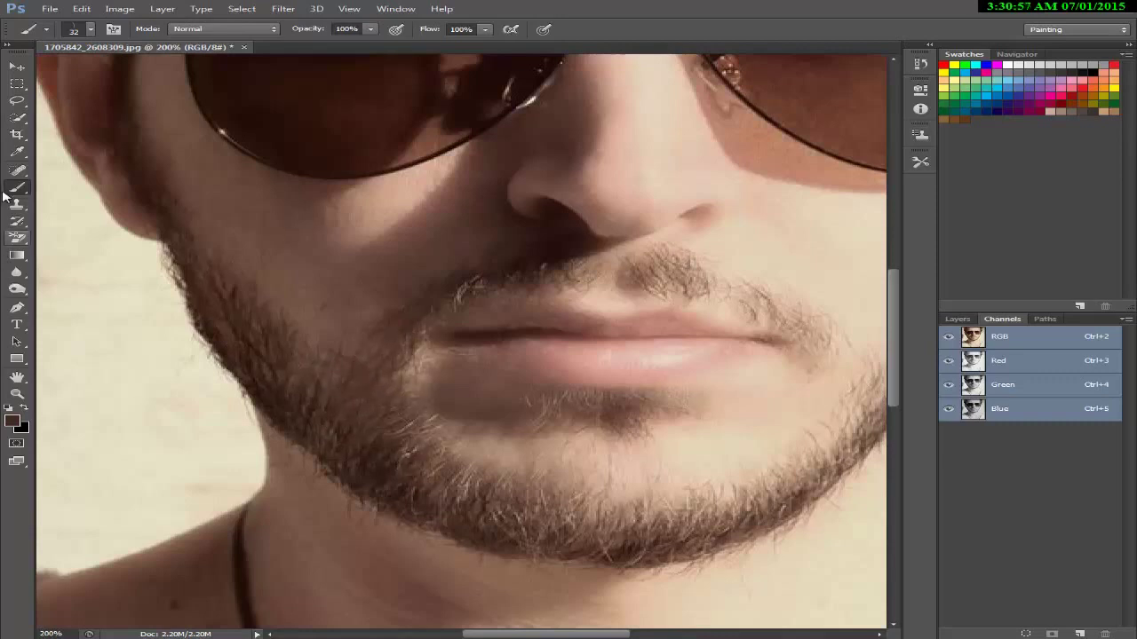
{"action": "left_click", "coordinate": [17, 152]}
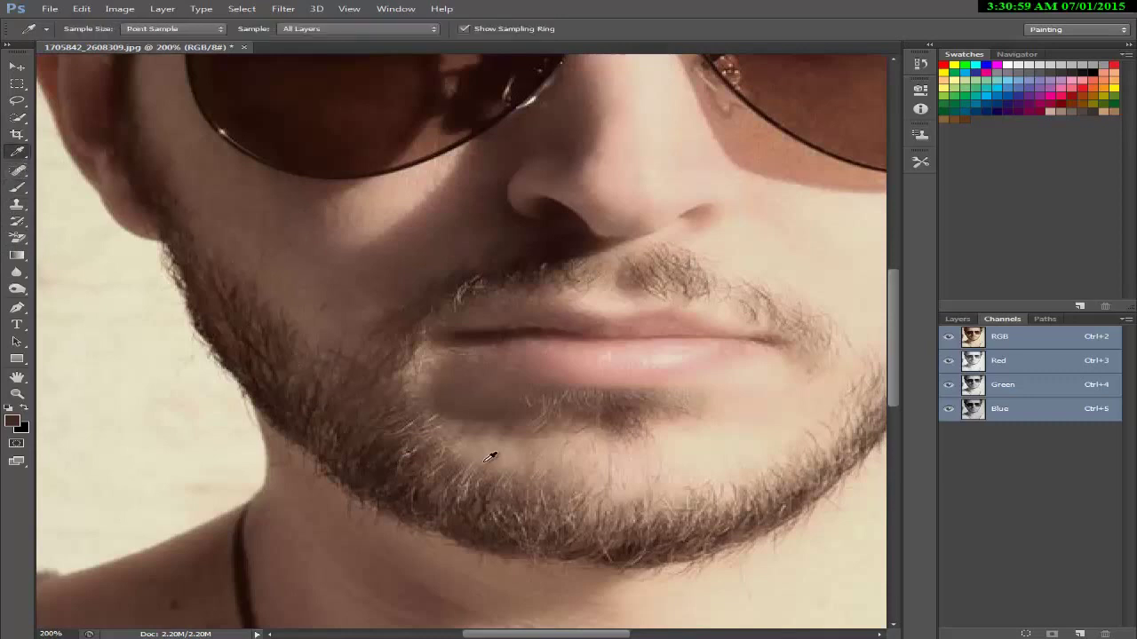
{"action": "left_click", "coordinate": [417, 418]}
{"action": "left_click", "coordinate": [17, 186]}
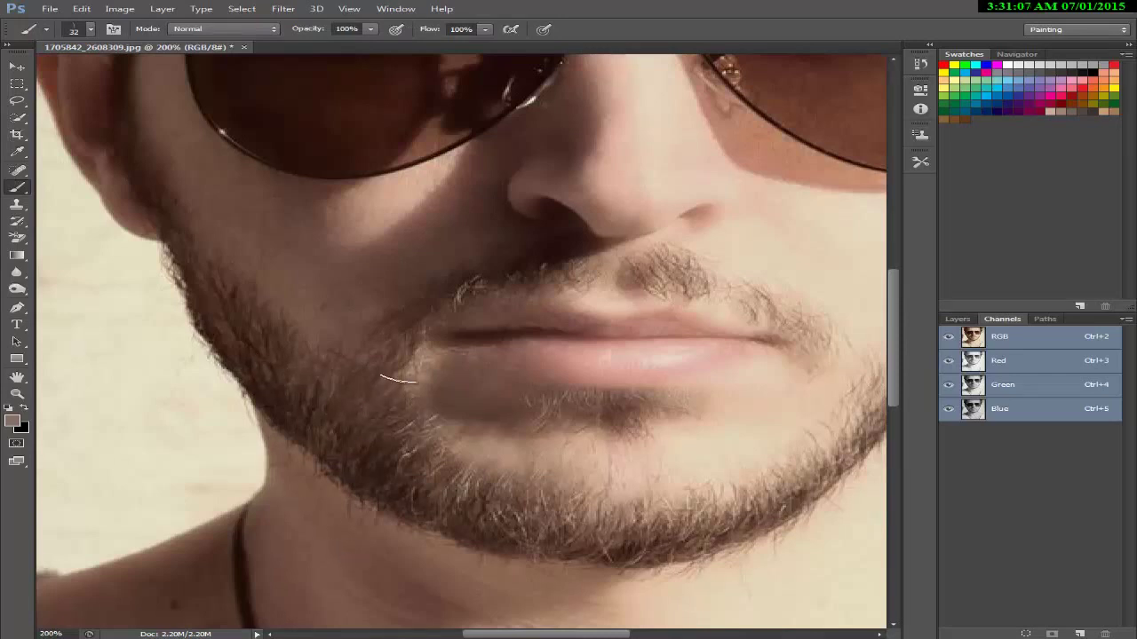
Step: Re-sample a darker brown from the beard as the painting colour
{"action": "left_click", "coordinate": [17, 151]}
{"action": "left_click", "coordinate": [416, 330]}
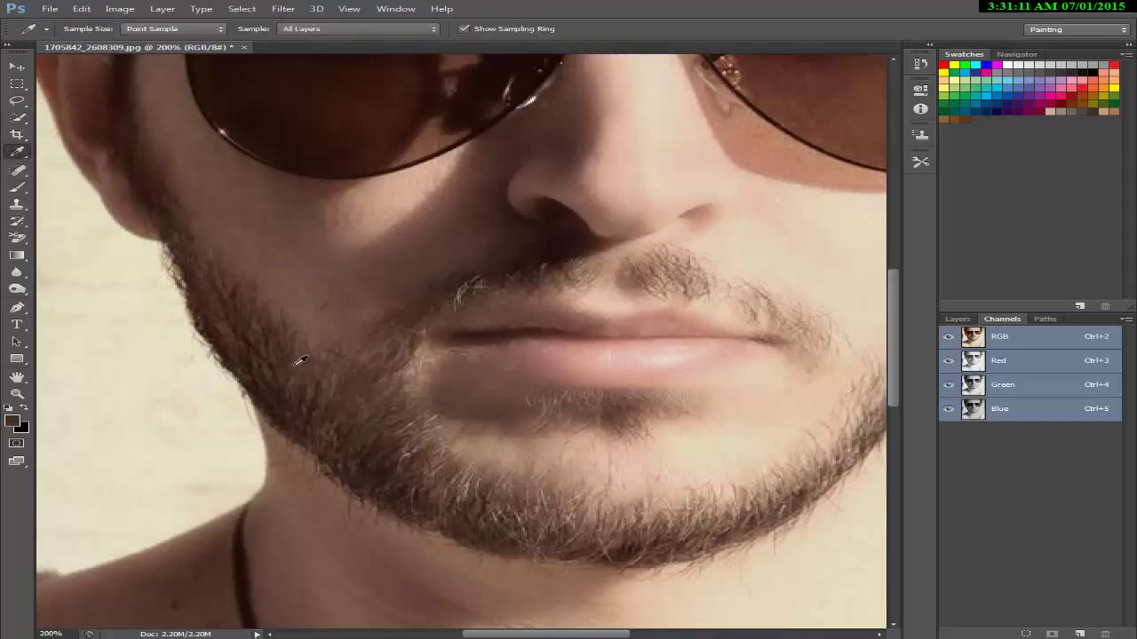
{"action": "left_click", "coordinate": [17, 188]}
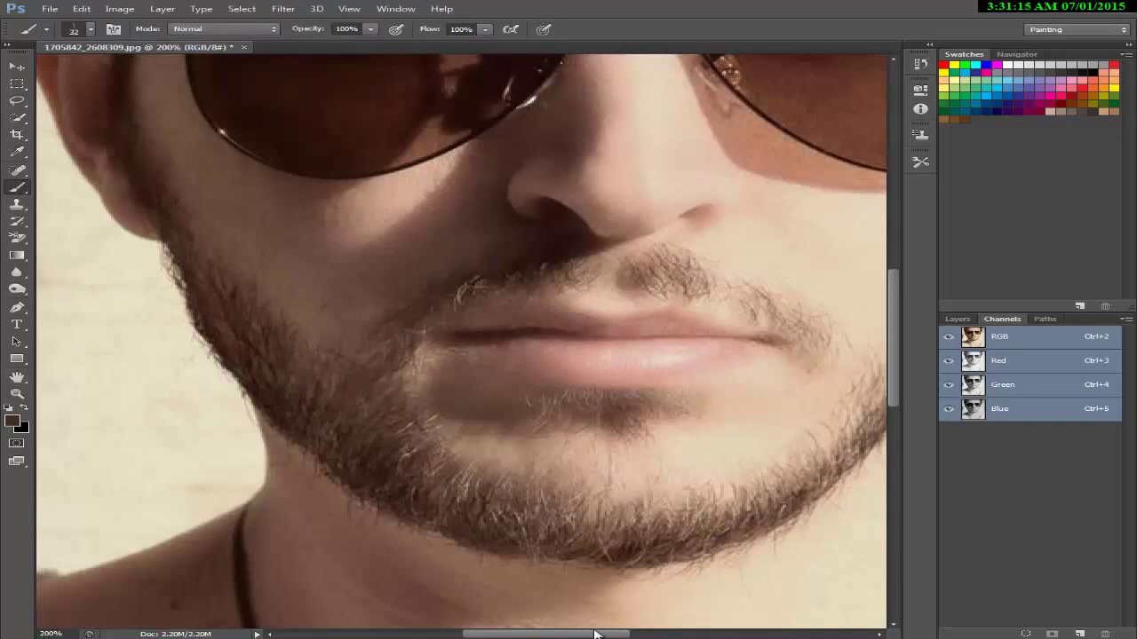
Step: Paint the first thin dark hair strands on the chin and resample the chin beard colour
{"action": "left_click_drag", "start_coordinate": [596, 634], "coordinate": [628, 634]}
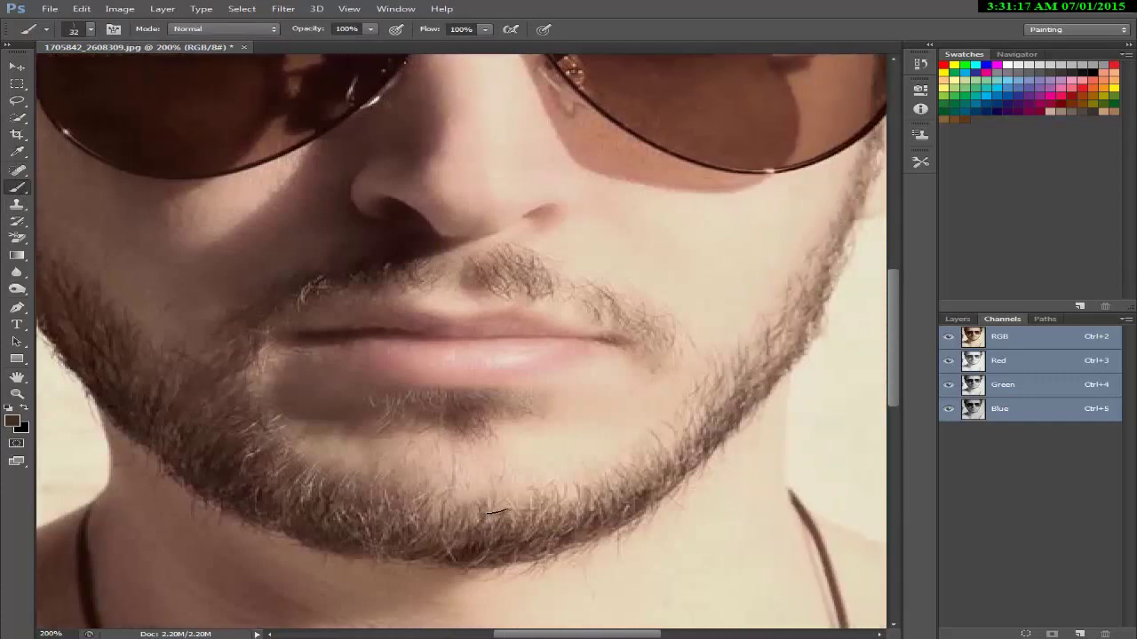
{"action": "left_click_drag", "start_coordinate": [437, 431], "coordinate": [458, 486]}
{"action": "left_click_drag", "start_coordinate": [444, 435], "coordinate": [428, 498]}
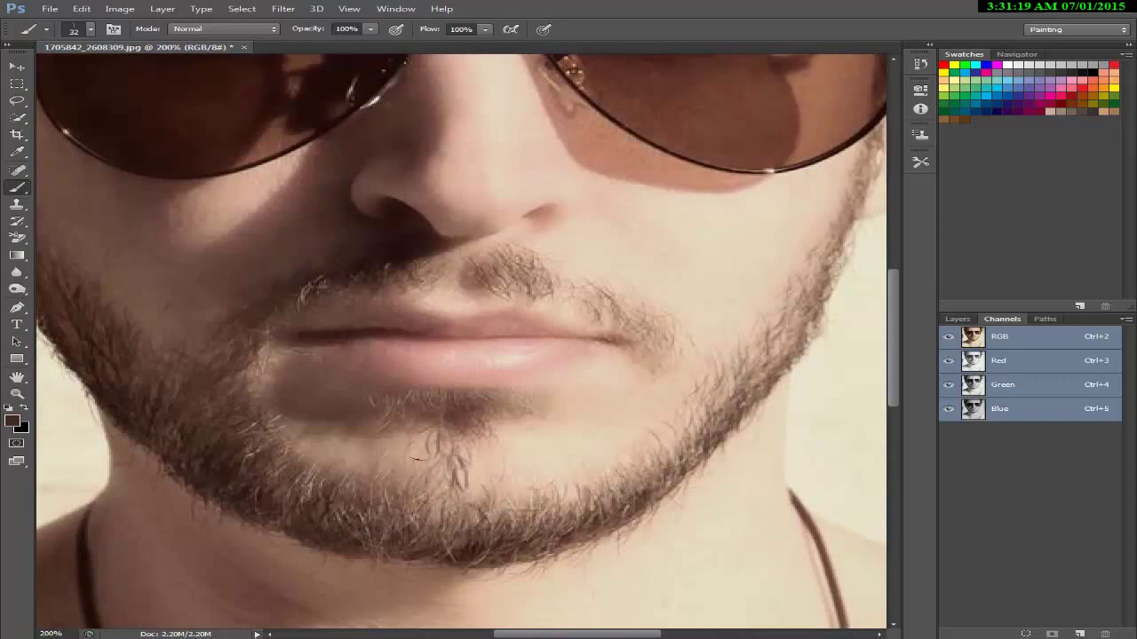
{"action": "left_click", "coordinate": [16, 151]}
{"action": "left_click", "coordinate": [460, 414]}
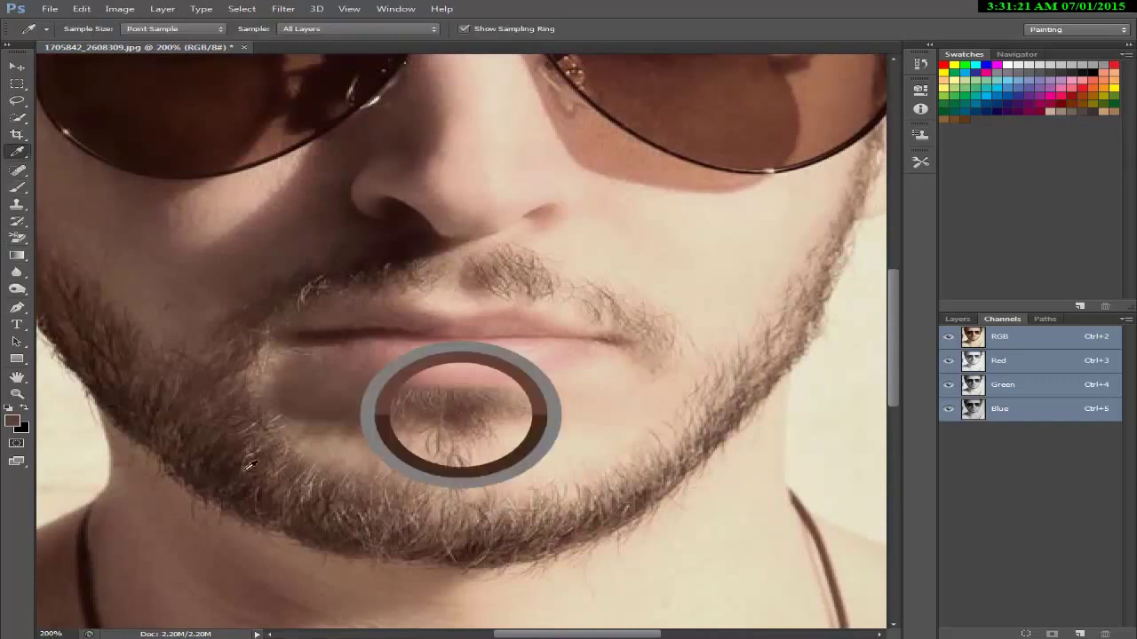
{"action": "left_click", "coordinate": [16, 186]}
Step: Paint more thin hair strands down and across the chin
{"action": "left_click_drag", "start_coordinate": [431, 428], "coordinate": [409, 476]}
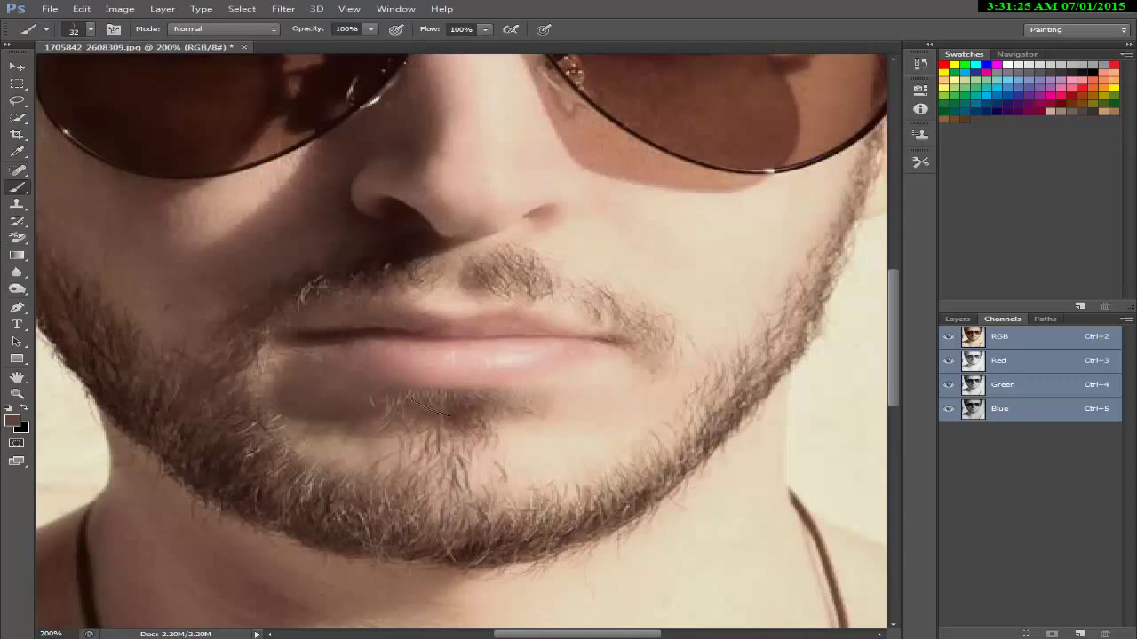
{"action": "left_click_drag", "start_coordinate": [433, 429], "coordinate": [427, 489]}
{"action": "left_click_drag", "start_coordinate": [436, 429], "coordinate": [434, 511]}
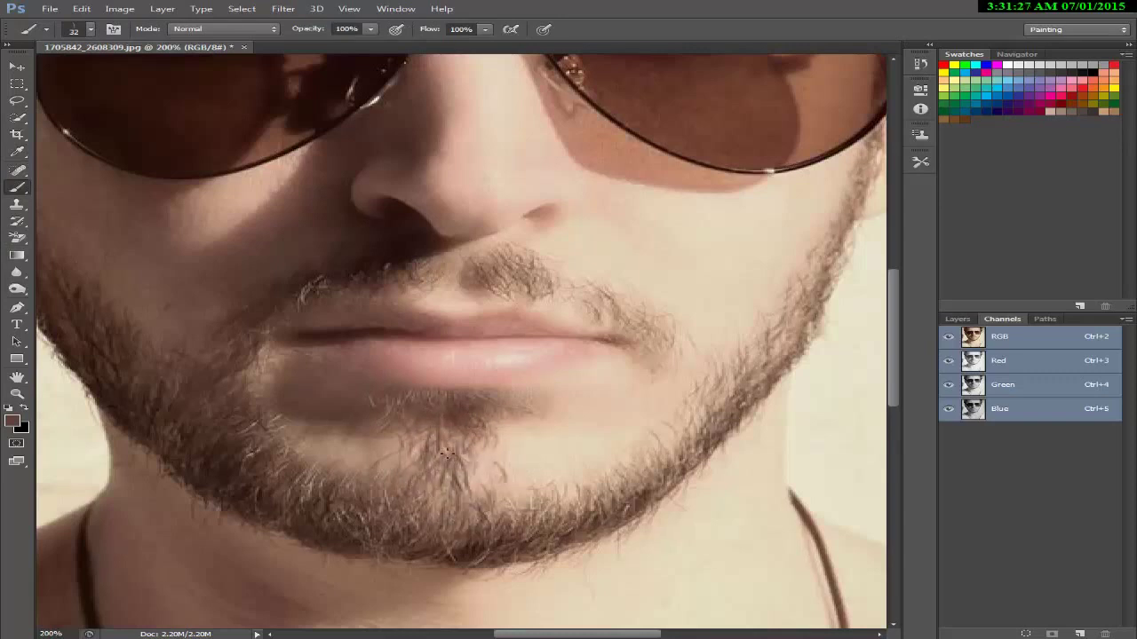
{"action": "mouse_move", "coordinate": [469, 457]}
{"action": "left_mouse_down"}
{"action": "mouse_move", "coordinate": [463, 499]}
{"action": "mouse_move", "coordinate": [495, 480]}
{"action": "mouse_move", "coordinate": [546, 480]}
{"action": "left_mouse_up"}
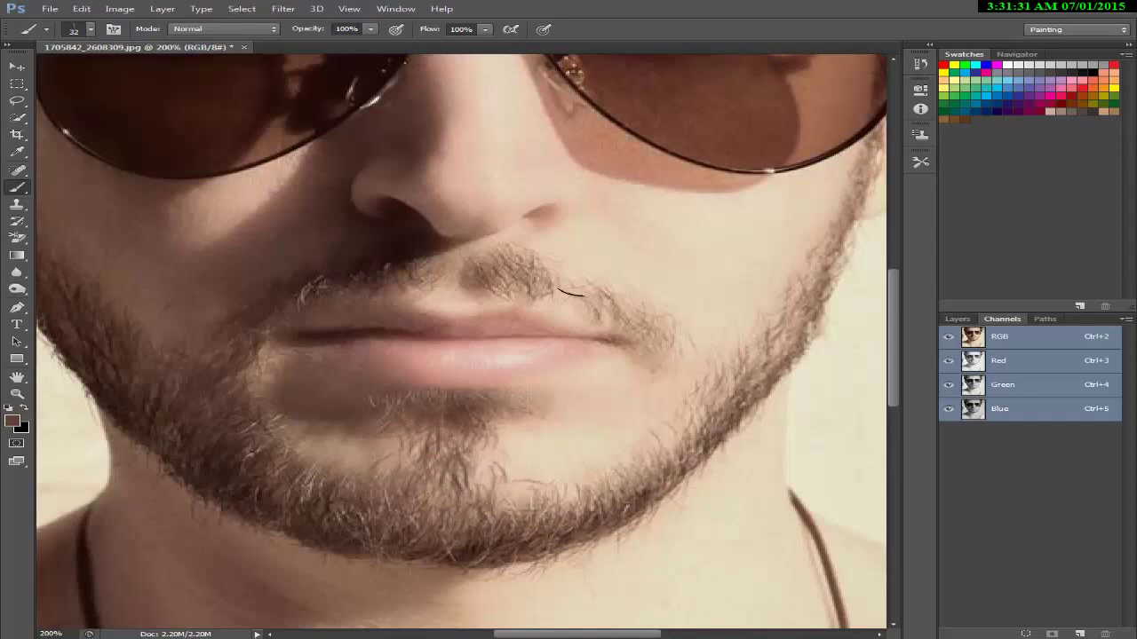
Step: Try strands beside the moustache and right beard edge, then undo them
{"action": "left_click", "coordinate": [610, 303]}
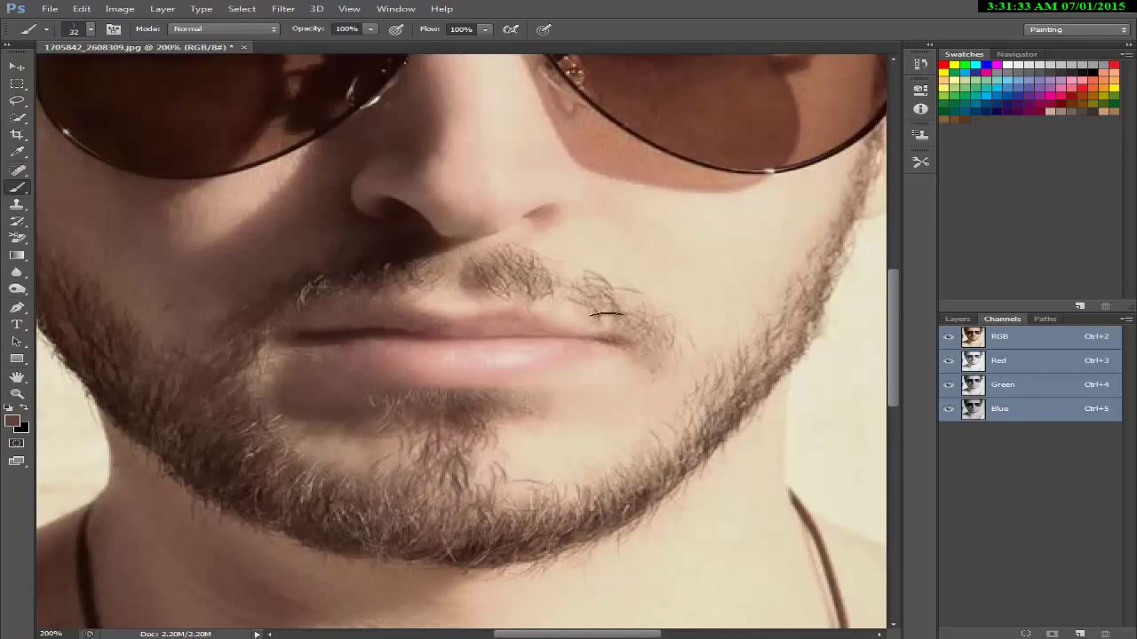
{"action": "key", "text": "ctrl+z"}
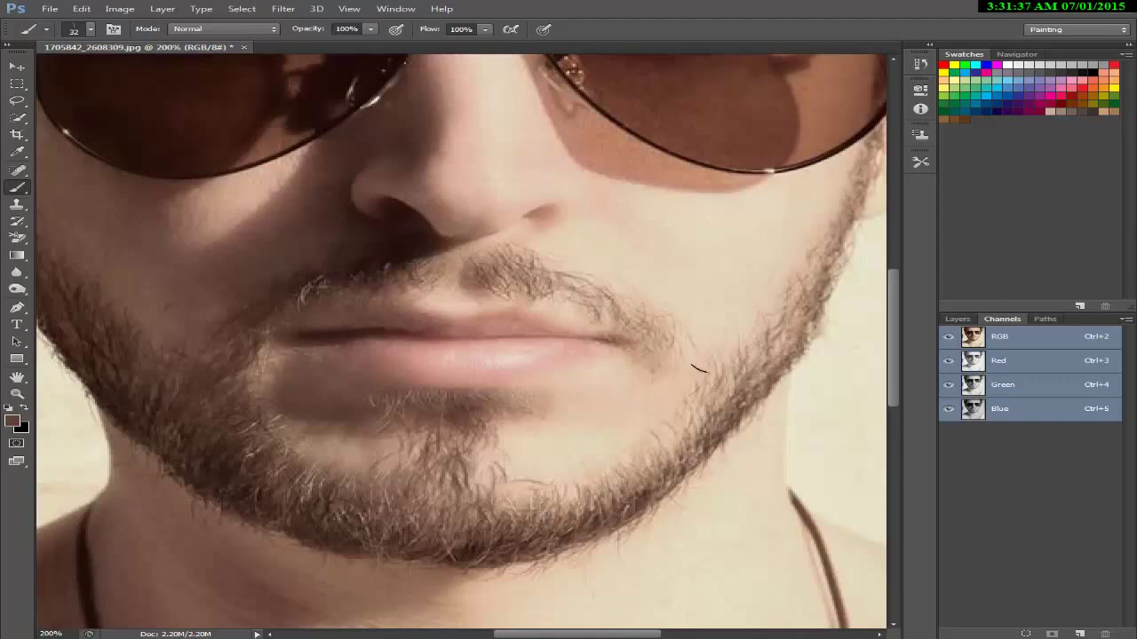
{"action": "left_click", "coordinate": [699, 369]}
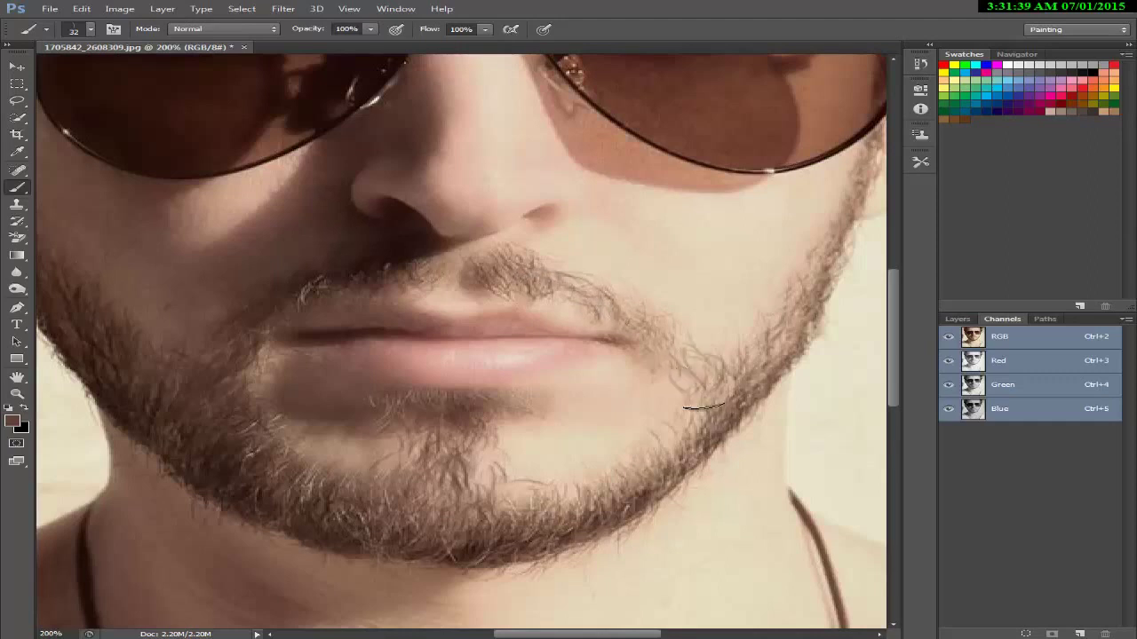
{"action": "key", "text": "ctrl+z"}
{"action": "key", "text": "ctrl+alt+z"}
{"action": "key", "text": "ctrl+alt+z"}
{"action": "left_click", "coordinate": [17, 152]}
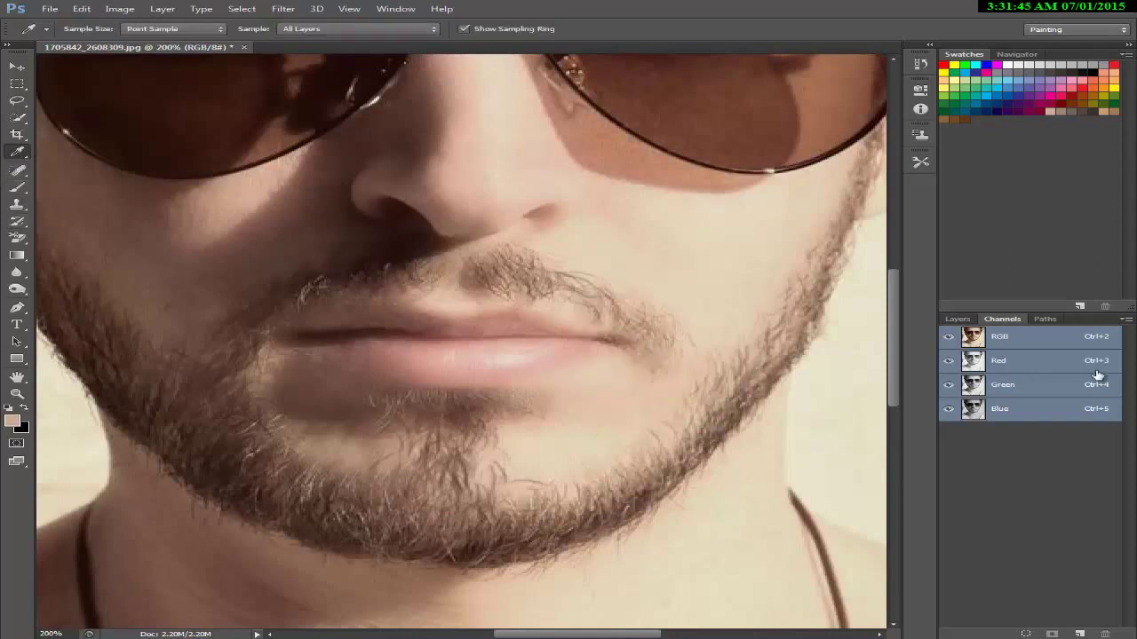
Step: Sample lighter beard colours near the moustache and chin and paint more strands on the chin
{"action": "left_click", "coordinate": [652, 318]}
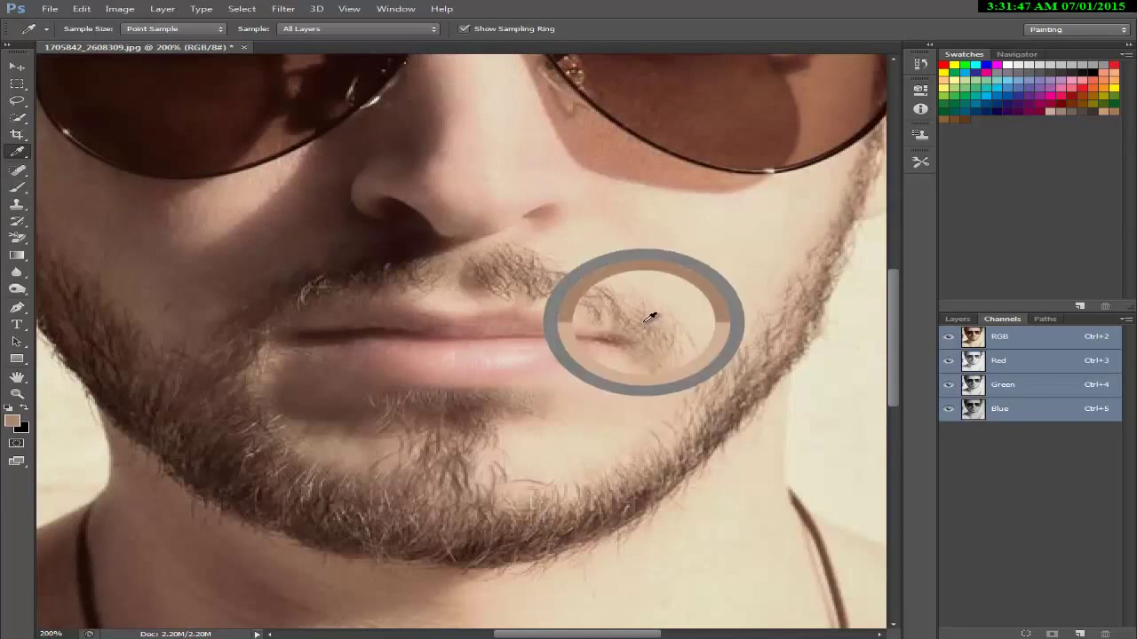
{"action": "left_click", "coordinate": [16, 187]}
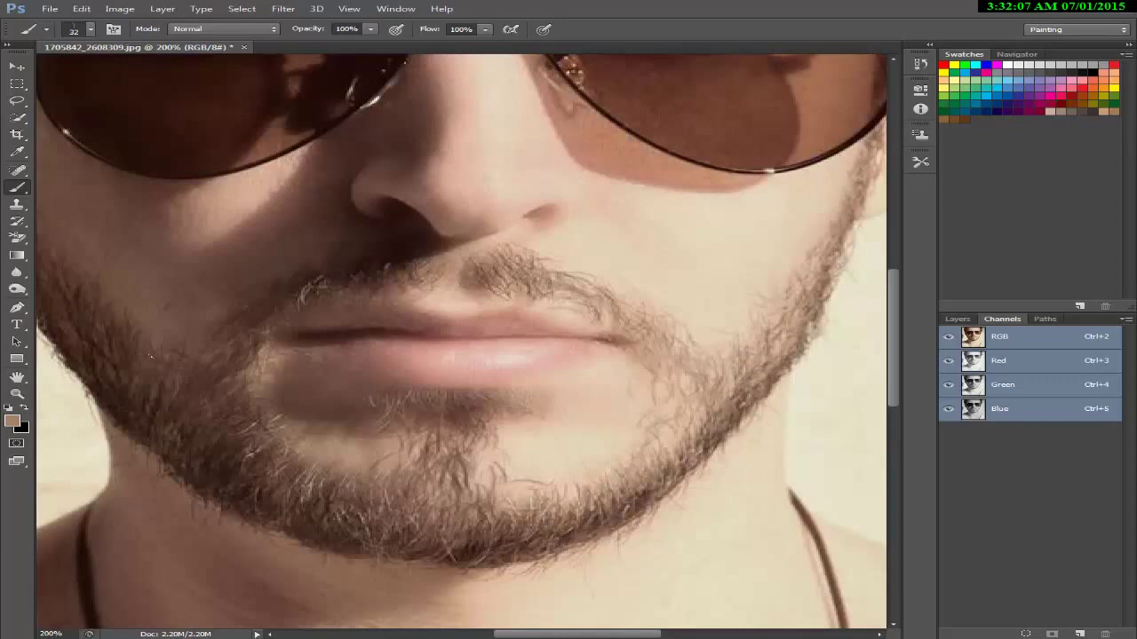
{"action": "left_click", "coordinate": [16, 152]}
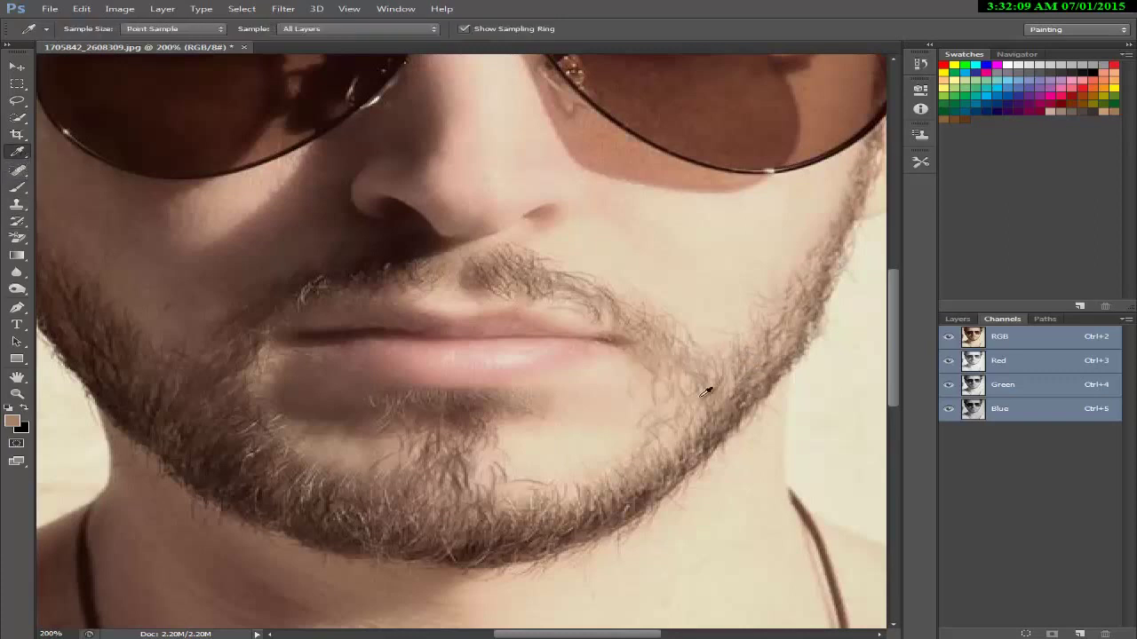
{"action": "left_click", "coordinate": [16, 188]}
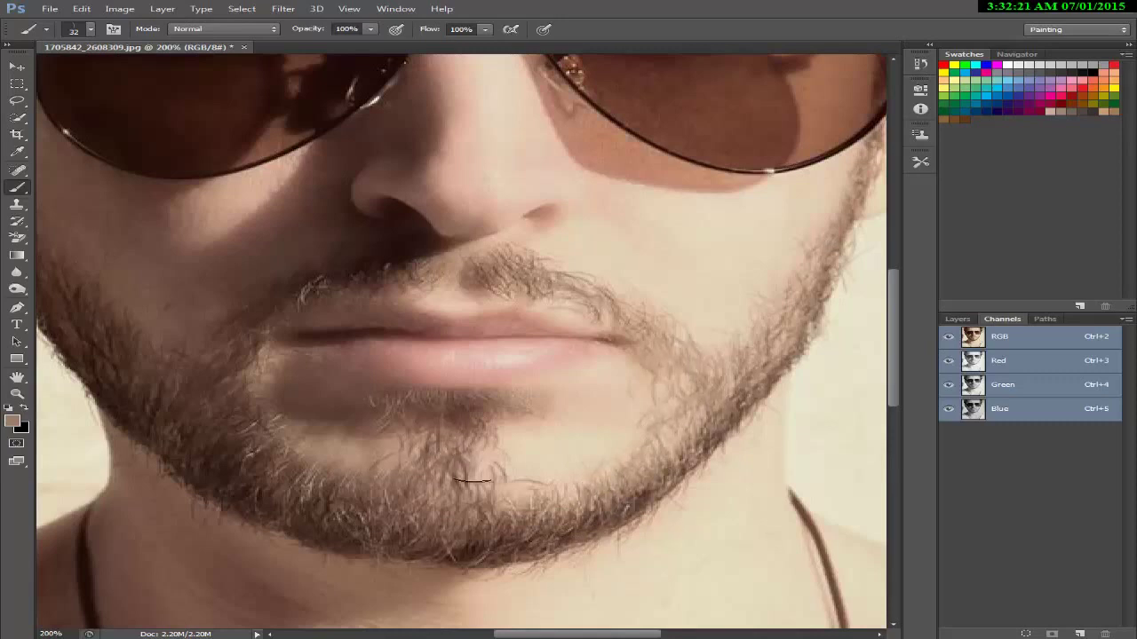
{"action": "left_click", "coordinate": [17, 151]}
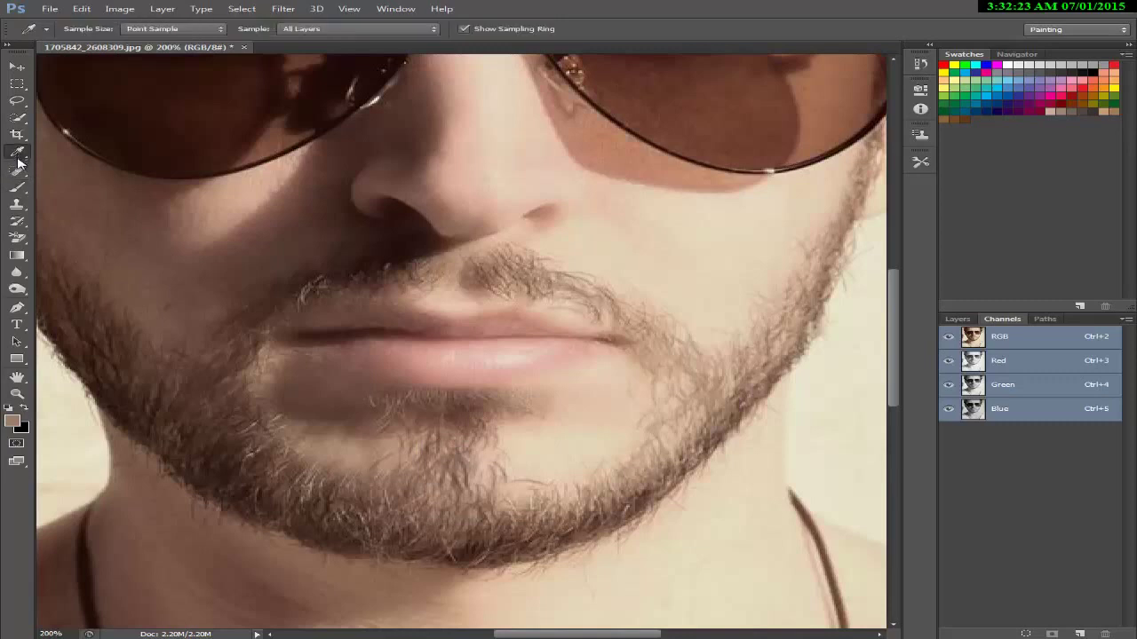
{"action": "left_click", "coordinate": [284, 411]}
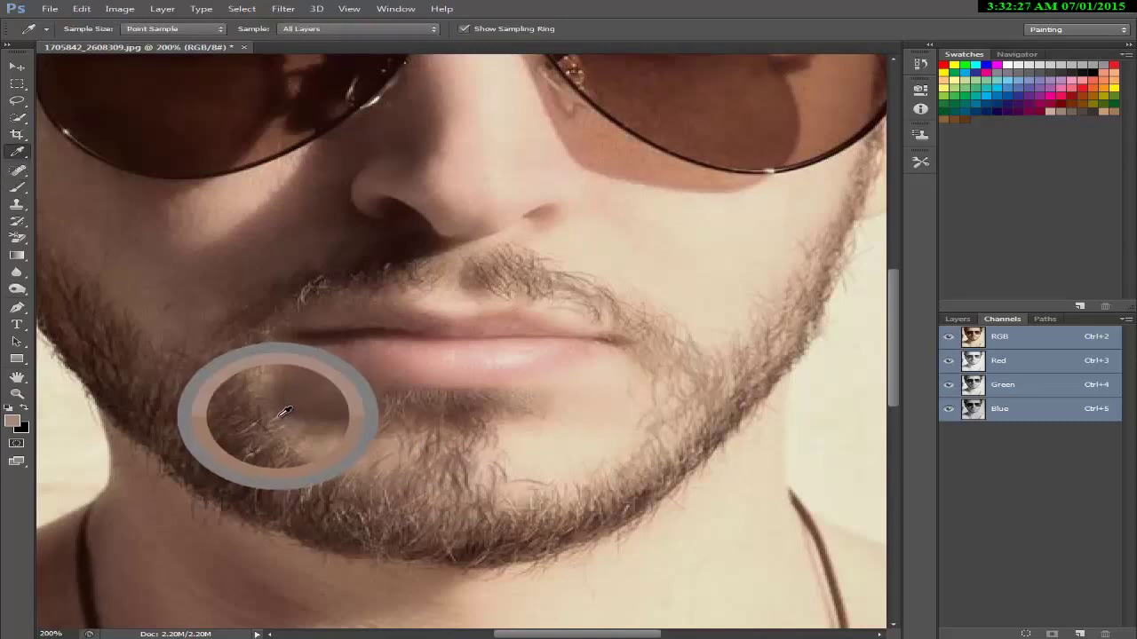
{"action": "left_click", "coordinate": [17, 117]}
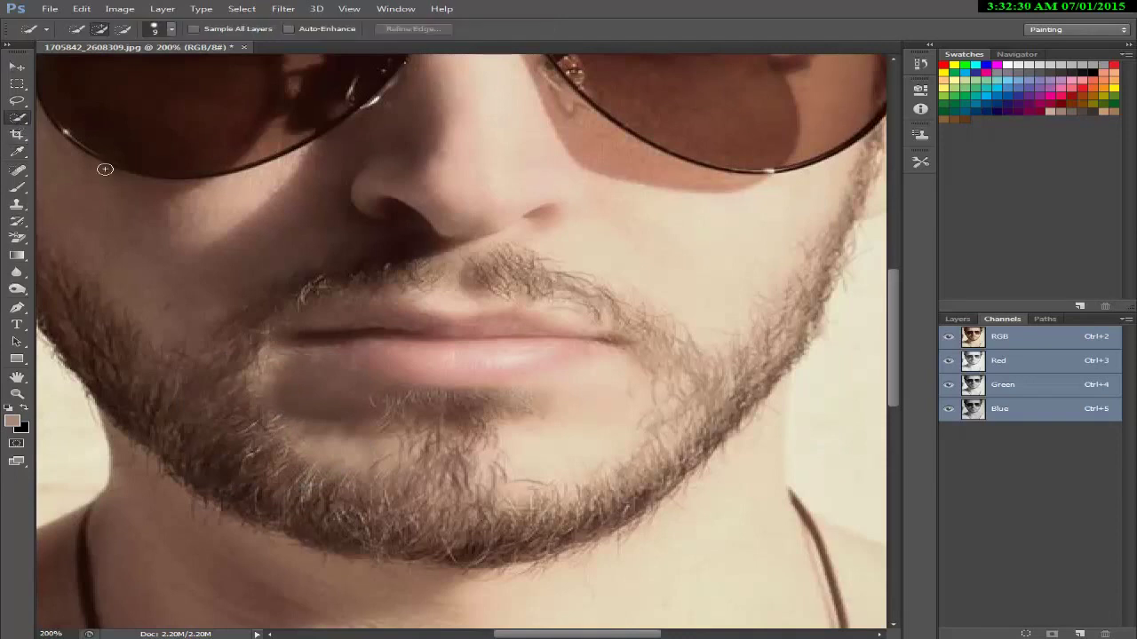
{"action": "left_click", "coordinate": [17, 188]}
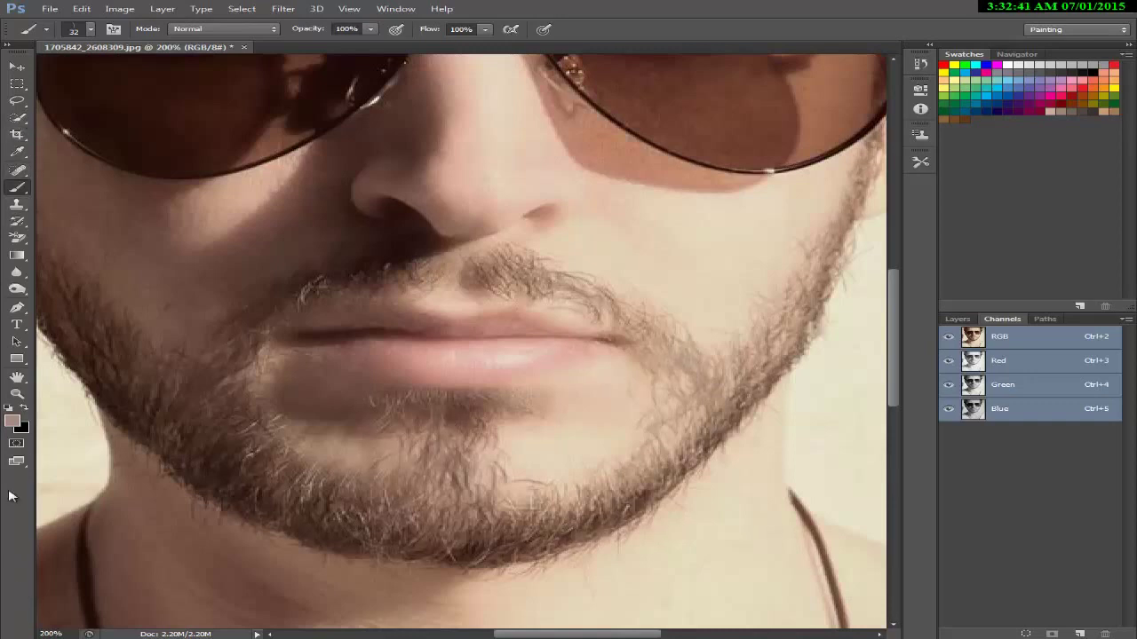
Step: Fit the whole photo on screen to review the fuller beard
{"action": "left_click", "coordinate": [17, 394]}
{"action": "right_click", "coordinate": [381, 348]}
{"action": "left_click", "coordinate": [406, 361]}
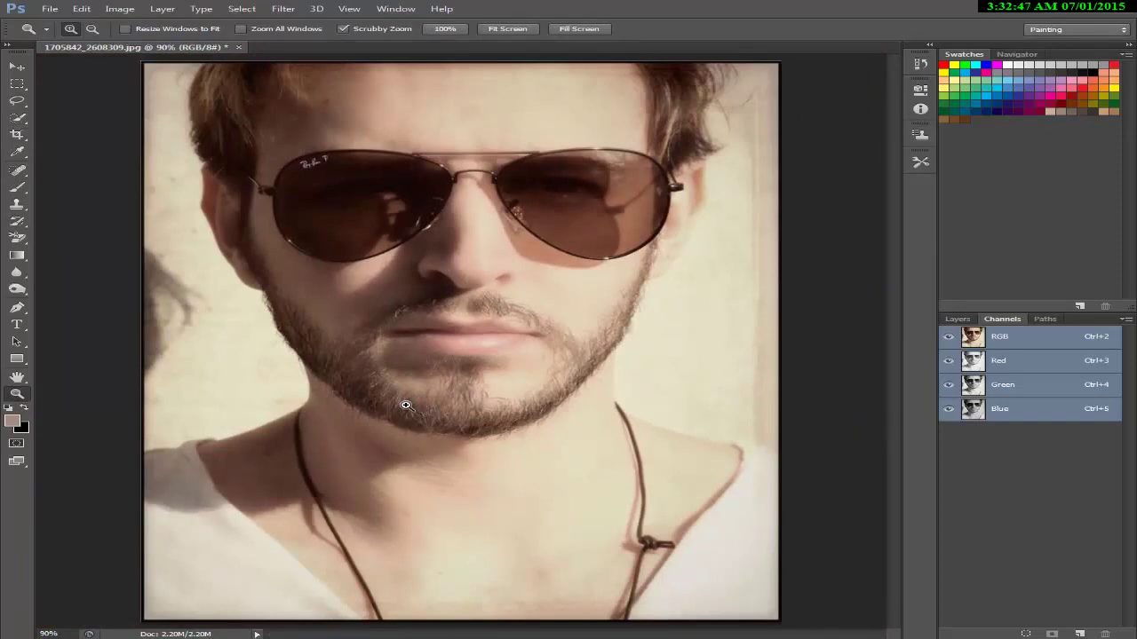
Step: Zoom to 300% on the chin and lips and sample the beard's brown
{"action": "left_click_drag", "start_coordinate": [469, 369], "coordinate": [520, 406]}
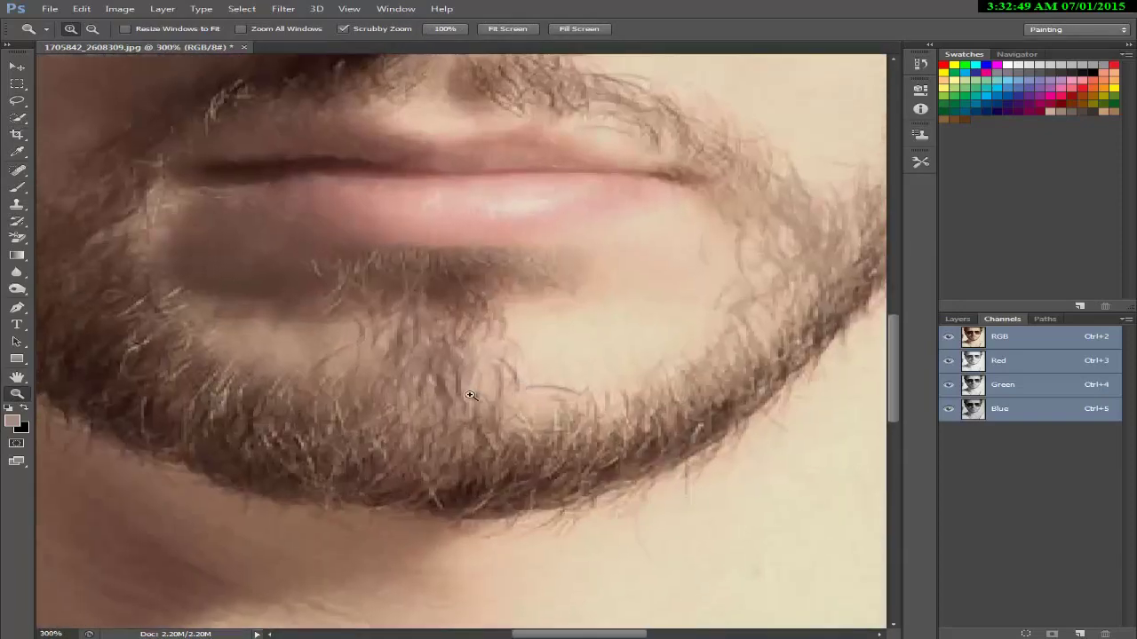
{"action": "left_click", "coordinate": [16, 187]}
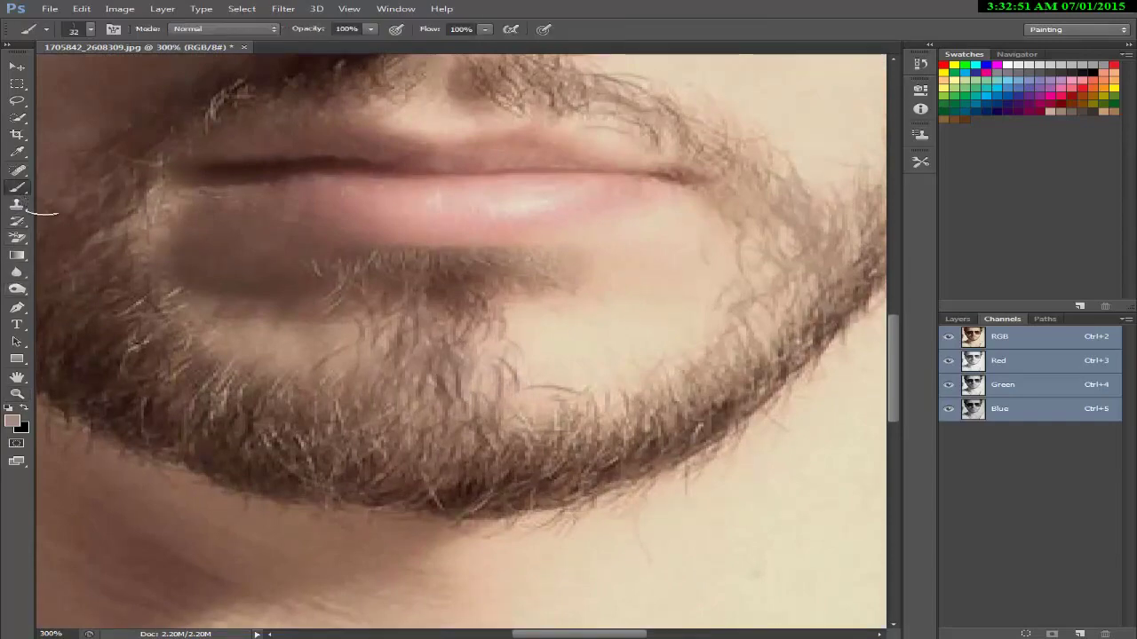
{"action": "left_click", "coordinate": [16, 151]}
{"action": "left_click", "coordinate": [437, 305]}
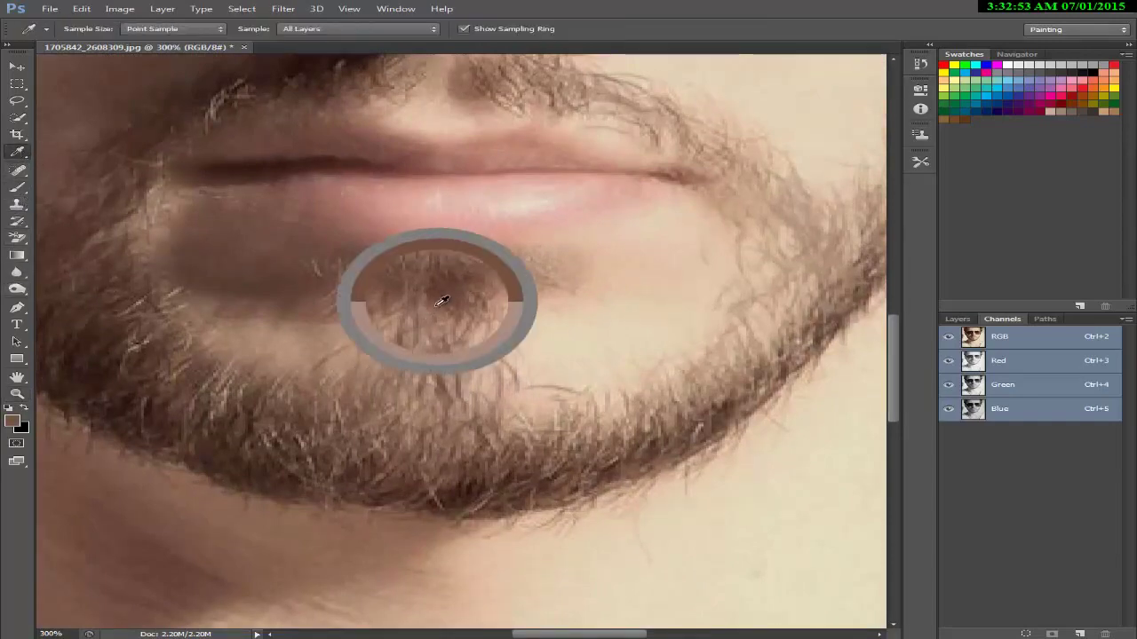
{"action": "left_click", "coordinate": [16, 188]}
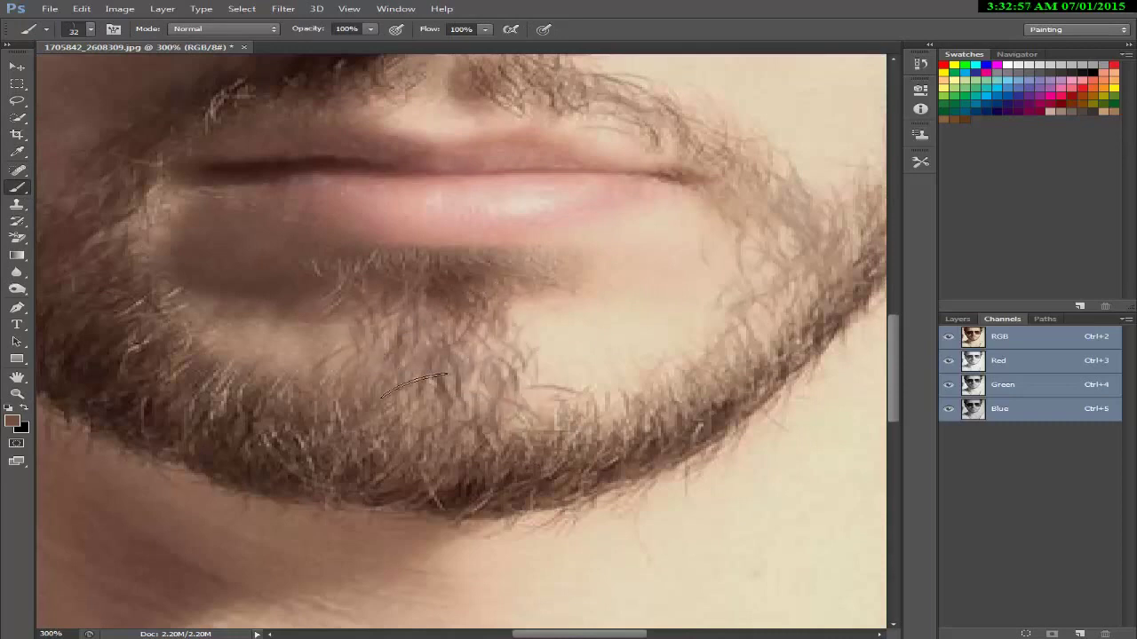
Step: Paint thin curly hair strands across the chin and lower chin
{"action": "left_click_drag", "start_coordinate": [485, 421], "coordinate": [553, 396]}
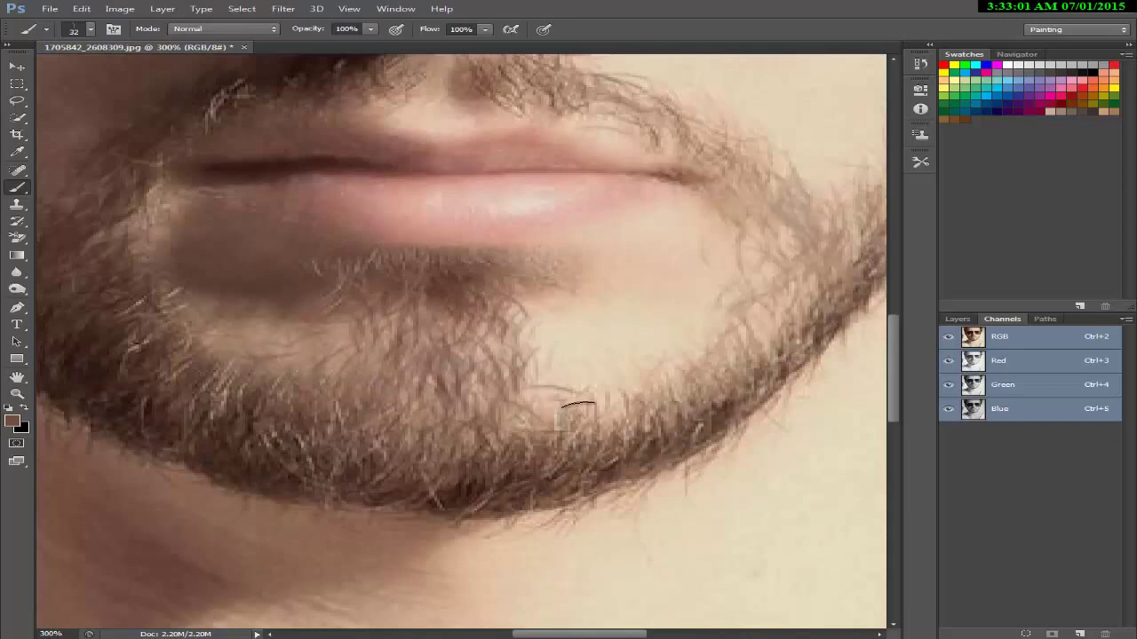
{"action": "left_click_drag", "start_coordinate": [604, 382], "coordinate": [610, 407]}
{"action": "left_click", "coordinate": [564, 366]}
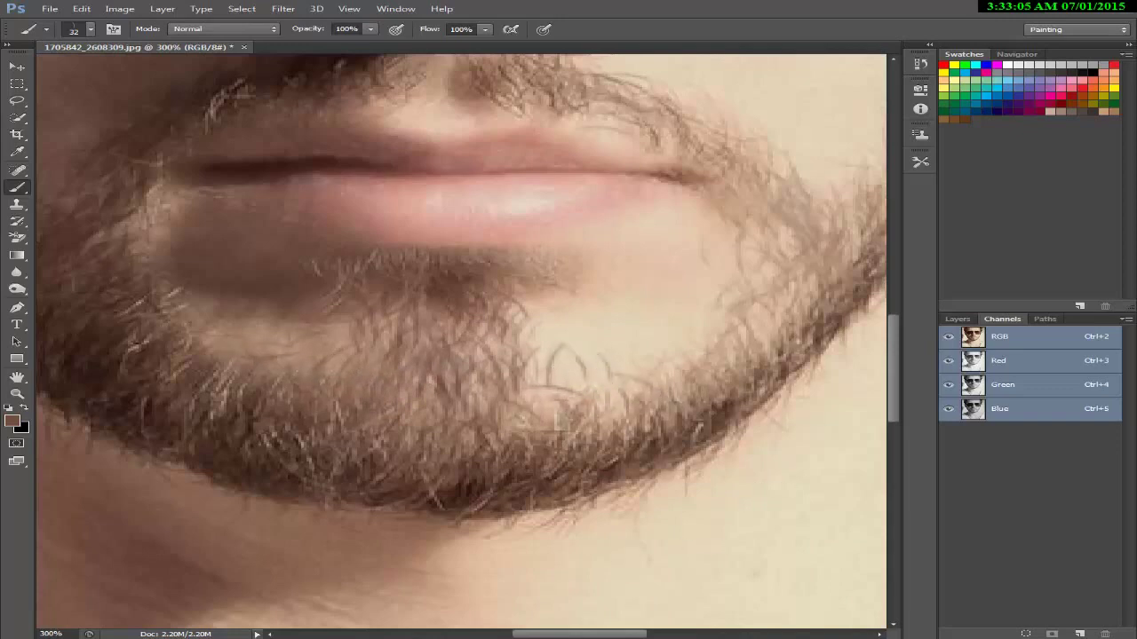
{"action": "left_click_drag", "start_coordinate": [633, 637], "coordinate": [685, 637]}
{"action": "scroll", "coordinate": [468, 480], "scroll_direction": "up", "scroll_amount": 2}
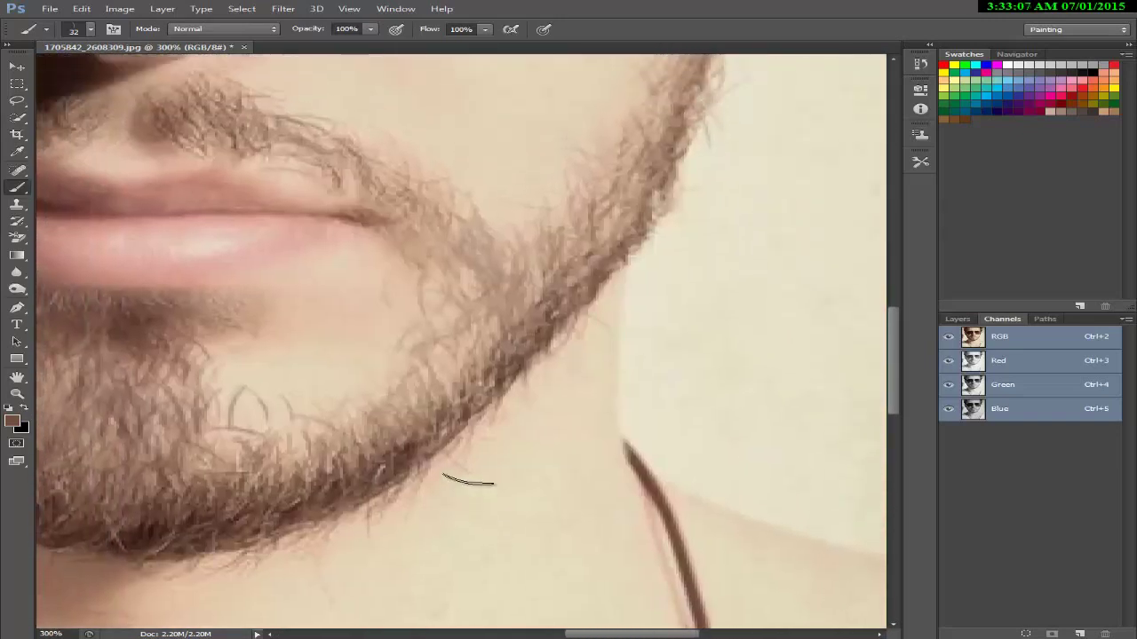
{"action": "scroll", "coordinate": [468, 481], "scroll_direction": "up", "scroll_amount": 2}
{"action": "left_click_drag", "start_coordinate": [406, 449], "coordinate": [376, 503]}
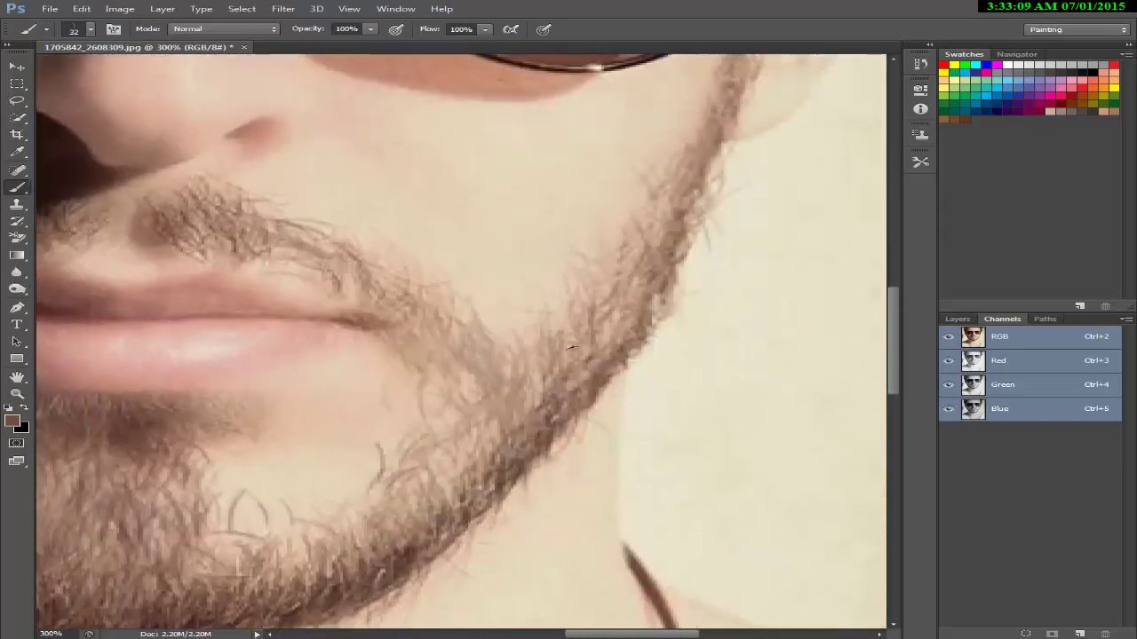
{"action": "left_click_drag", "start_coordinate": [453, 417], "coordinate": [429, 434]}
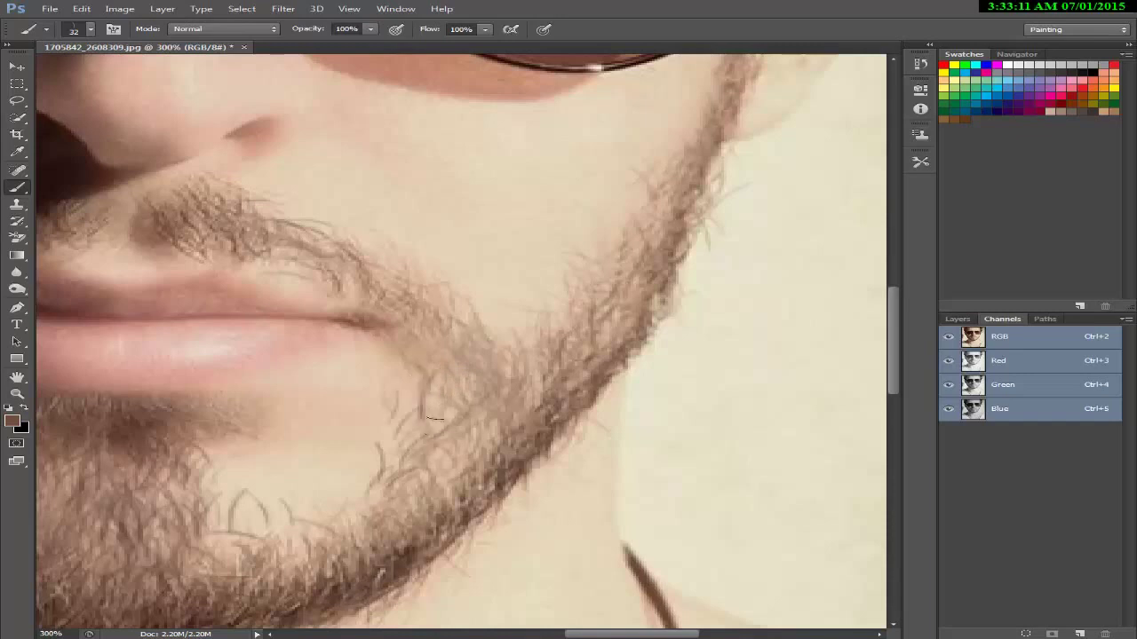
{"action": "left_click_drag", "start_coordinate": [636, 636], "coordinate": [543, 636]}
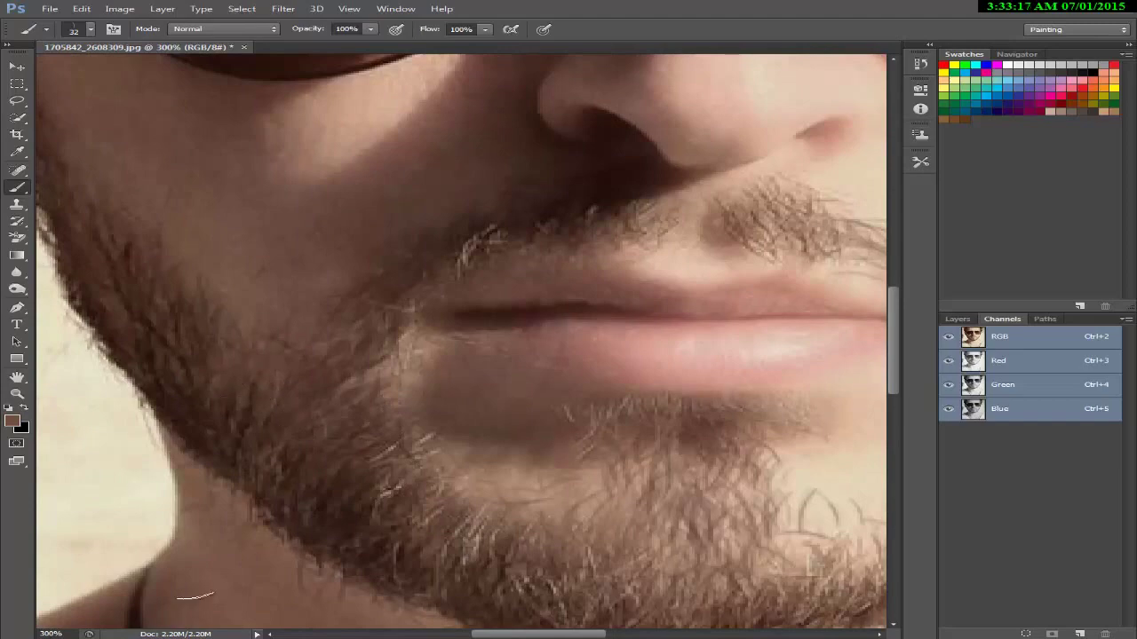
Step: Fit the photo on screen, then zoom back to 300% on the mouth and beard
{"action": "left_click", "coordinate": [16, 394]}
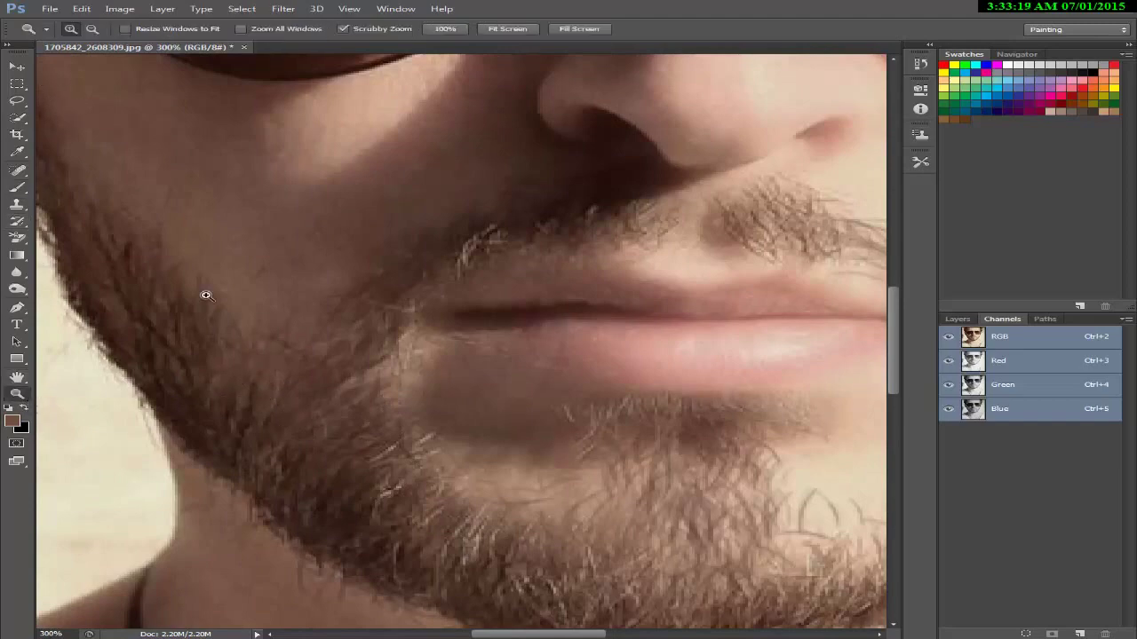
{"action": "right_click", "coordinate": [395, 281]}
{"action": "left_click", "coordinate": [418, 278]}
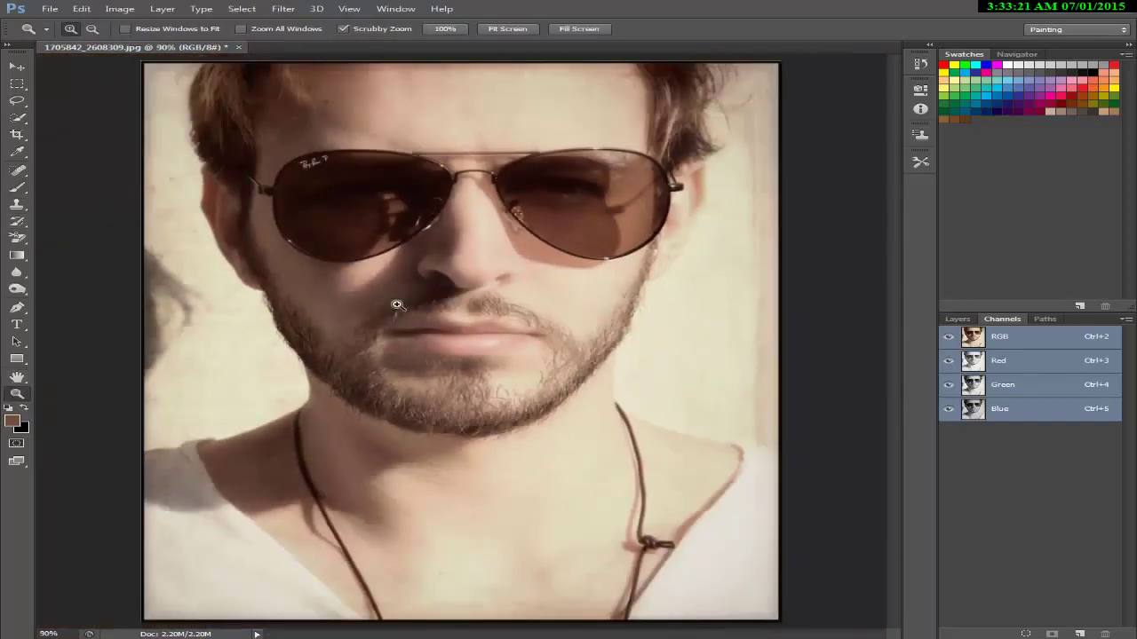
{"action": "left_click_drag", "start_coordinate": [573, 482], "coordinate": [503, 475]}
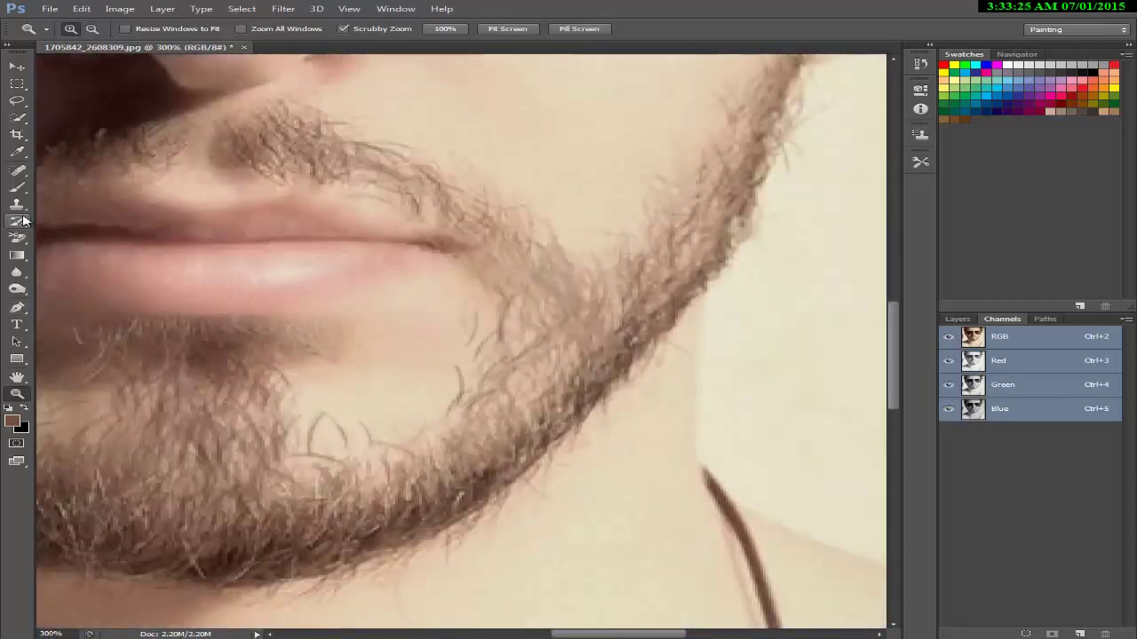
Step: Sample the beard colour at its edge and paint a strand along the beard edge
{"action": "left_click", "coordinate": [16, 187]}
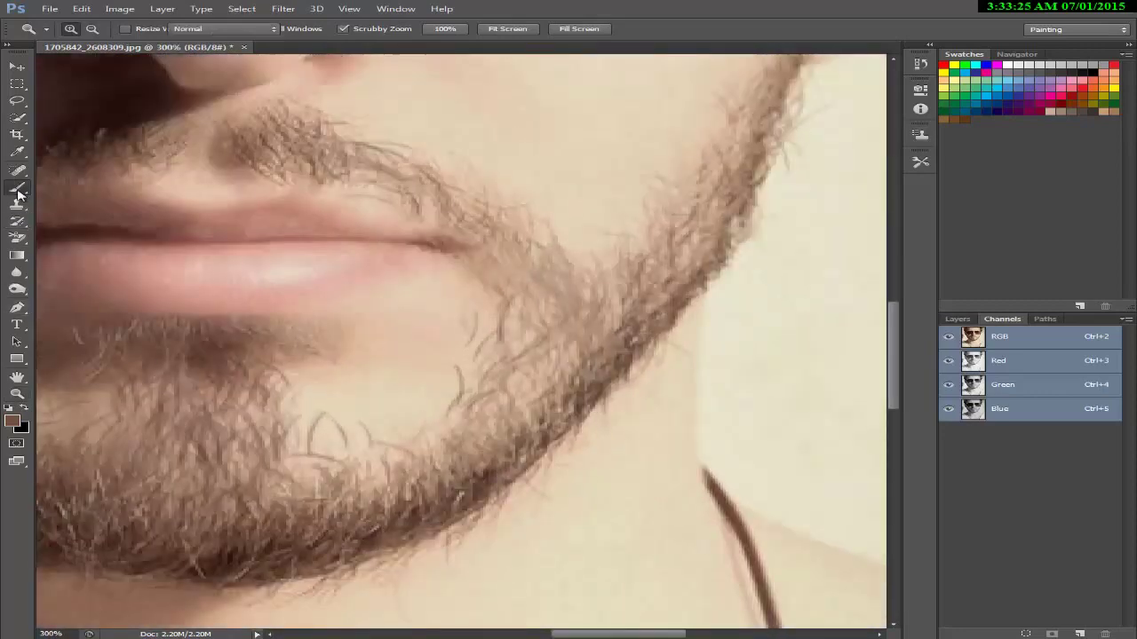
{"action": "left_click", "coordinate": [16, 151]}
{"action": "left_click", "coordinate": [520, 434]}
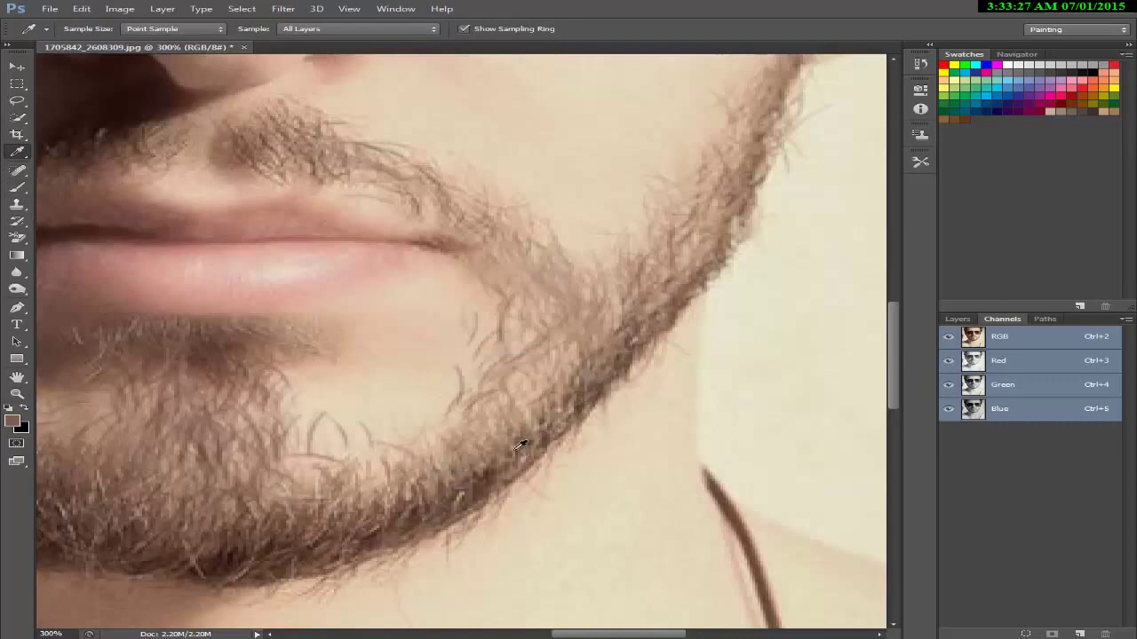
{"action": "left_click", "coordinate": [514, 456]}
{"action": "left_click", "coordinate": [17, 187]}
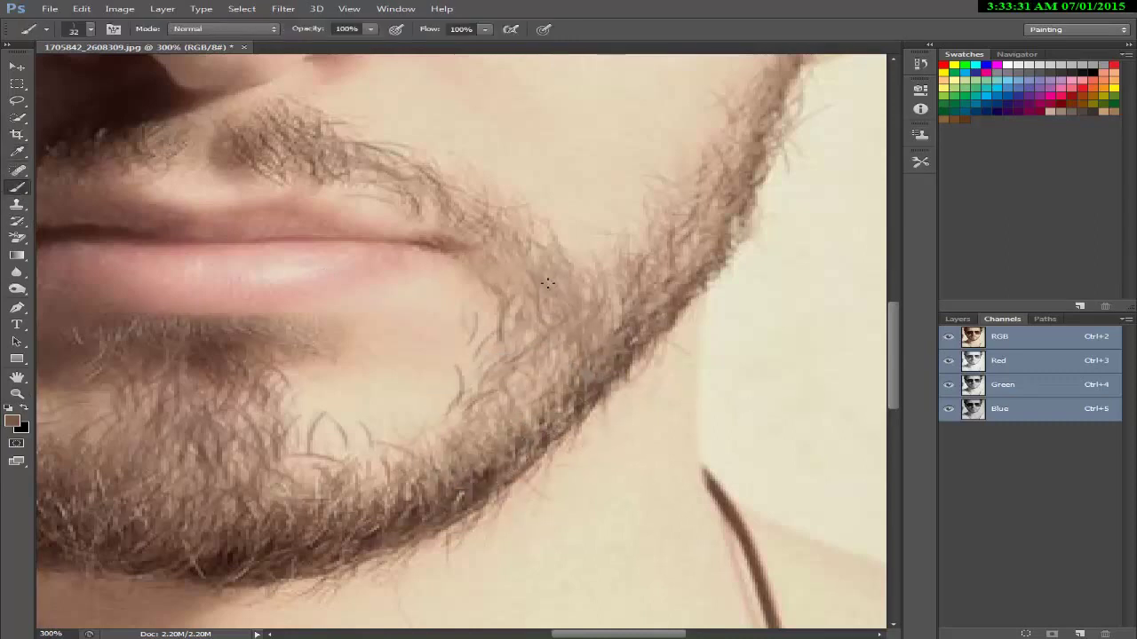
{"action": "left_click_drag", "start_coordinate": [547, 283], "coordinate": [491, 424]}
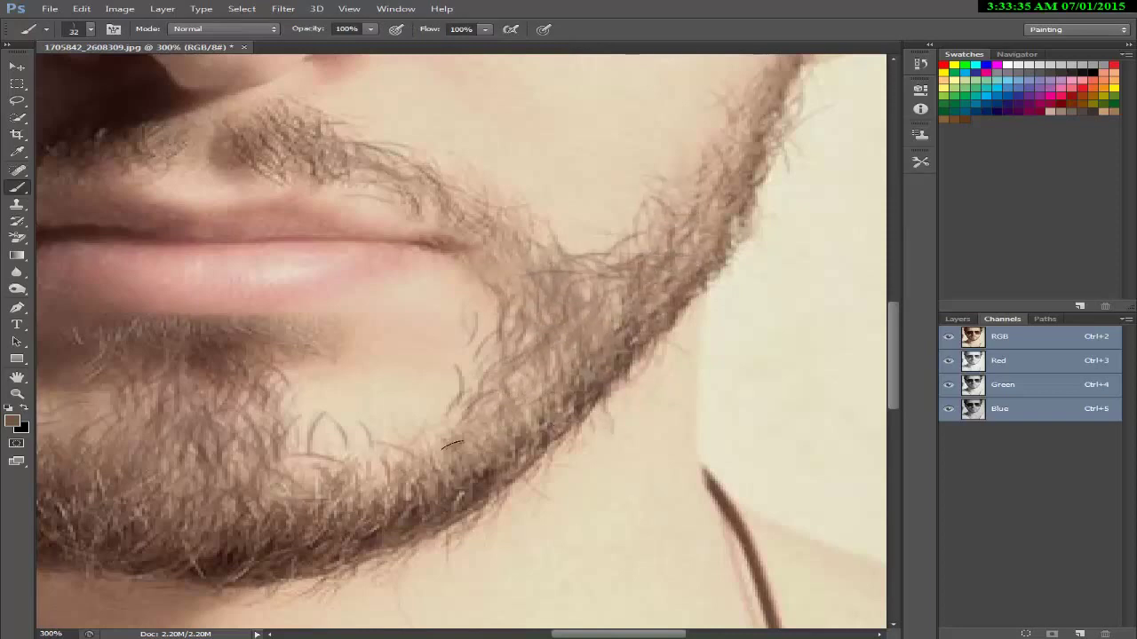
Step: Try two Eraser strokes across the chin, then undo them and return to the Brush
{"action": "left_click", "coordinate": [17, 255]}
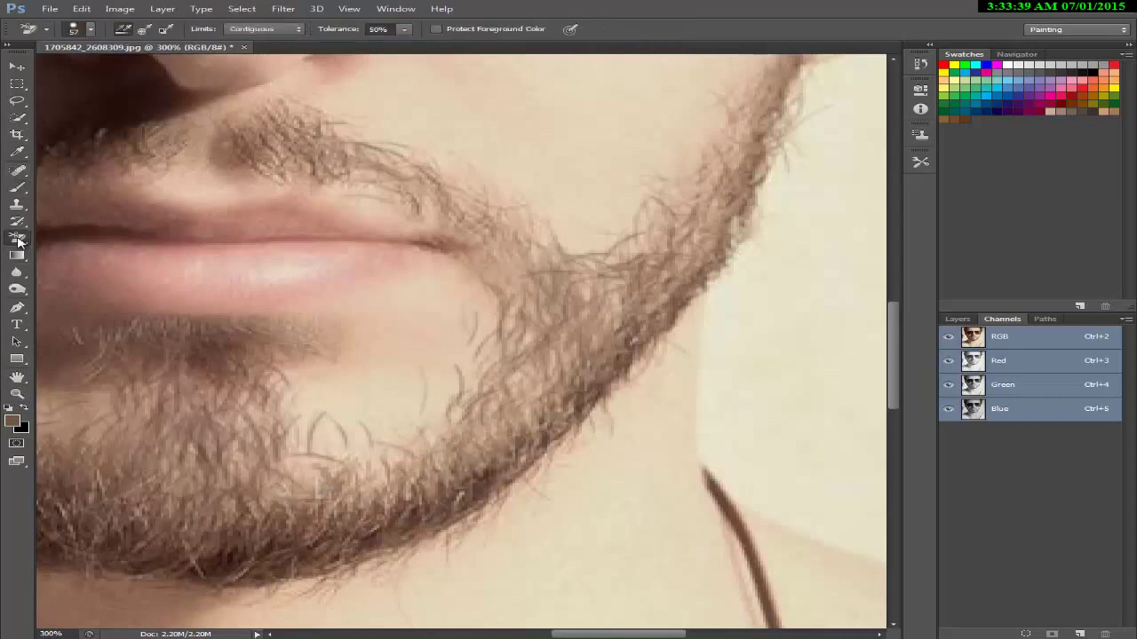
{"action": "right_click", "coordinate": [17, 237]}
{"action": "left_click", "coordinate": [54, 235]}
{"action": "left_click_drag", "start_coordinate": [464, 341], "coordinate": [436, 391]}
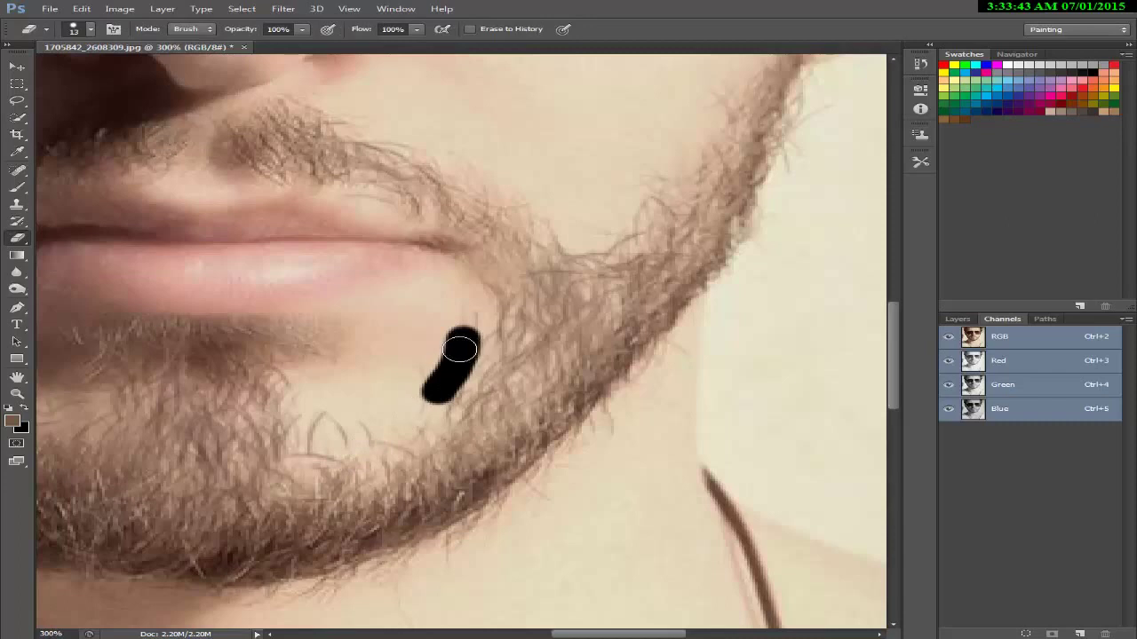
{"action": "left_click_drag", "start_coordinate": [451, 323], "coordinate": [377, 389]}
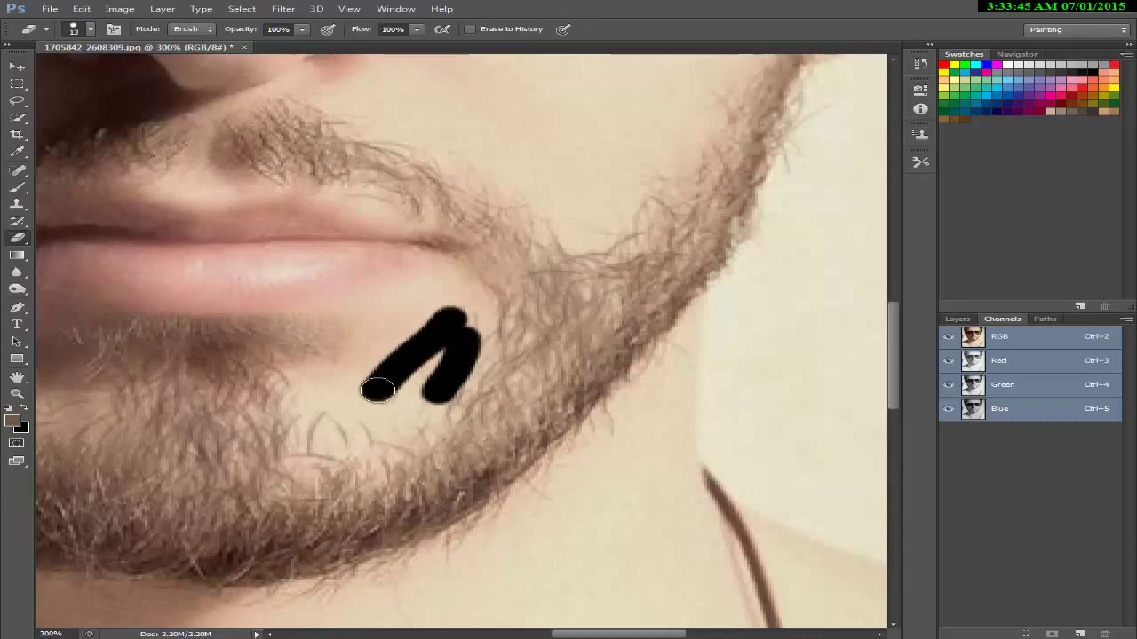
{"action": "key", "text": "ctrl+alt+z"}
{"action": "key", "text": "ctrl+alt+z"}
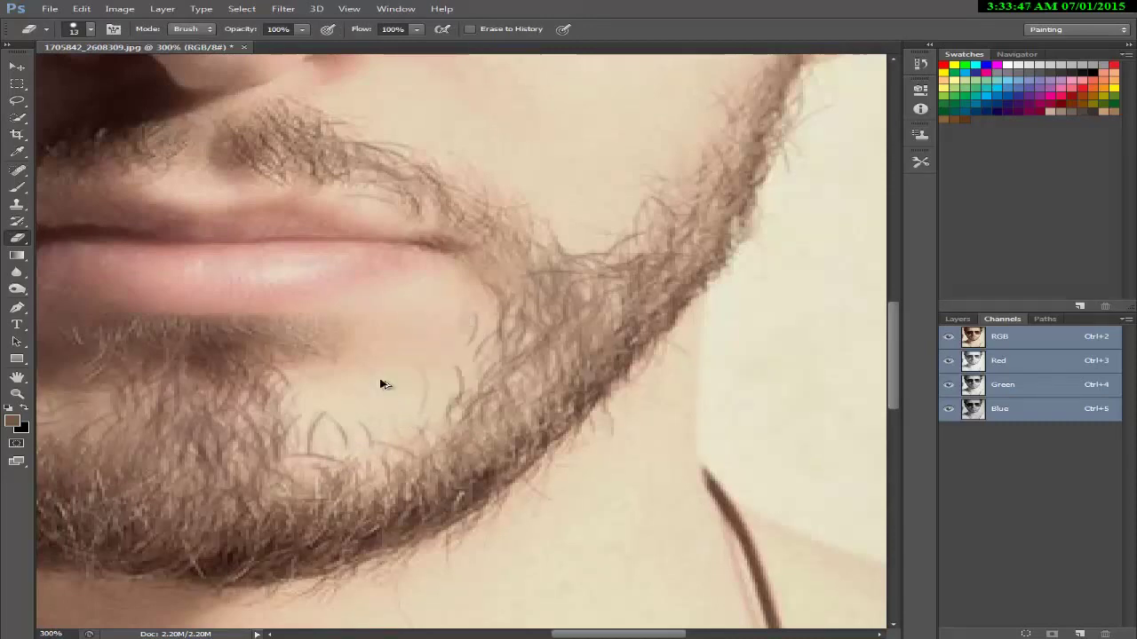
{"action": "right_click", "coordinate": [16, 245]}
{"action": "left_click", "coordinate": [16, 187]}
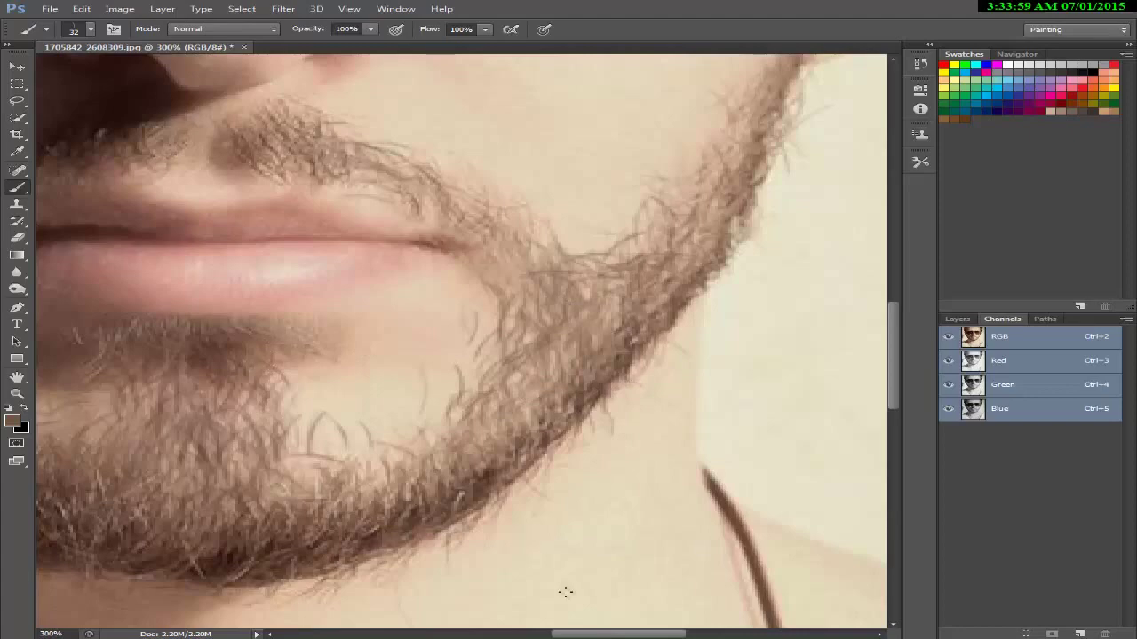
Step: Scroll the view left and fit the whole photo on screen
{"action": "scroll", "coordinate": [564, 592], "scroll_direction": "left", "scroll_amount": 5}
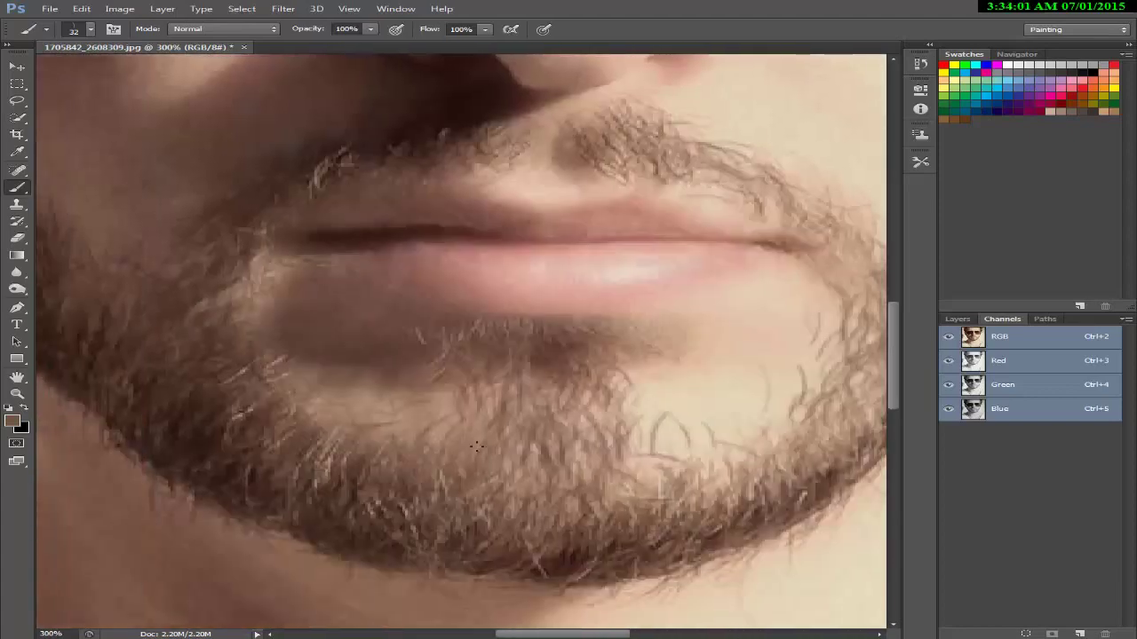
{"action": "scroll", "coordinate": [565, 635], "scroll_direction": "left", "scroll_amount": 2}
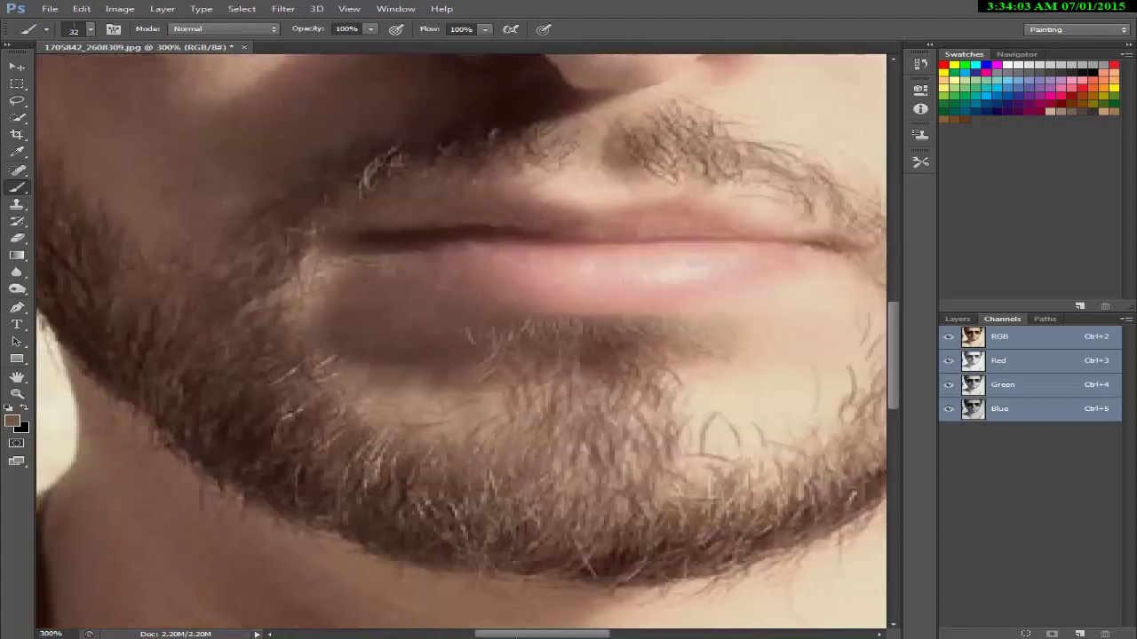
{"action": "scroll", "coordinate": [597, 480], "scroll_direction": "left", "scroll_amount": 5}
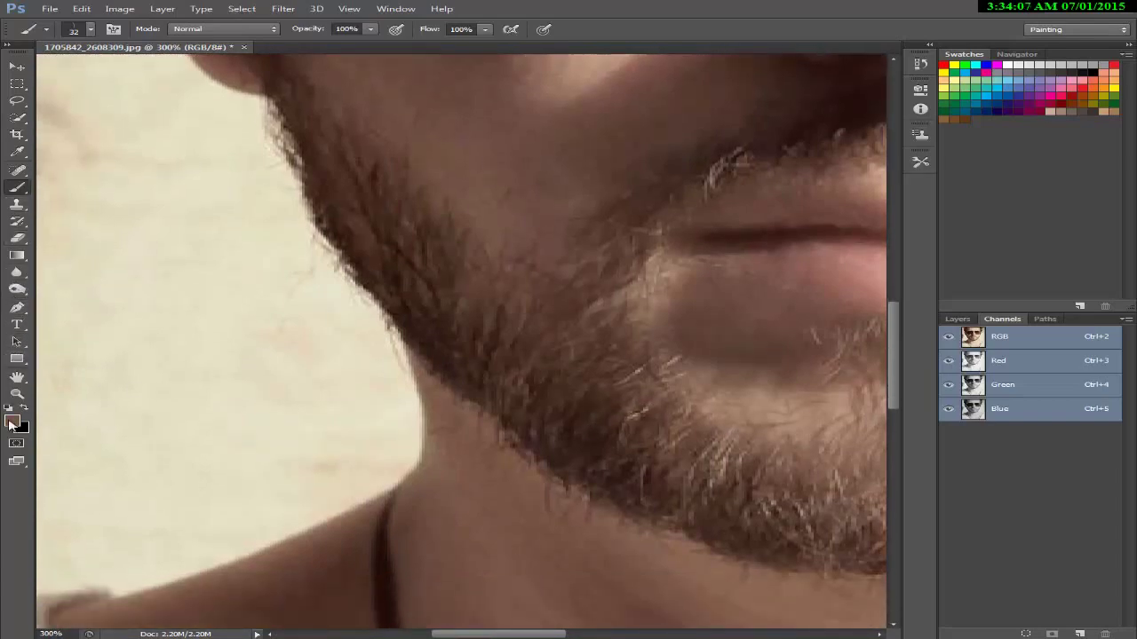
{"action": "left_click", "coordinate": [15, 394]}
{"action": "right_click", "coordinate": [384, 245]}
{"action": "left_click", "coordinate": [395, 246]}
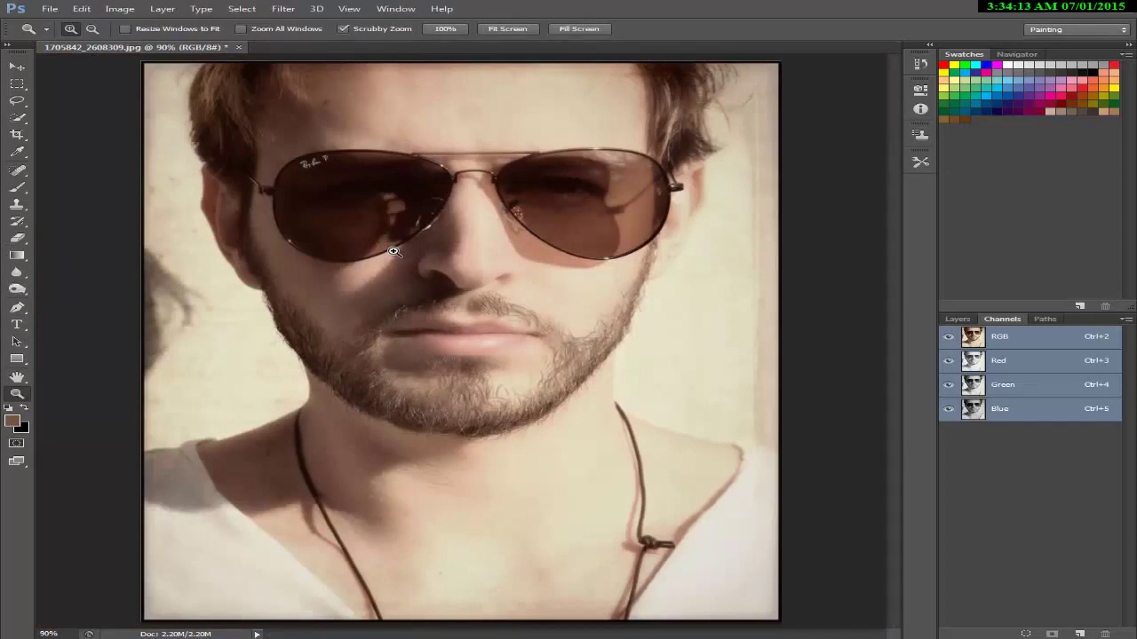
Step: Zoom to 200% on the chin and paint more strands on the left chin beard
{"action": "left_click", "coordinate": [503, 413]}
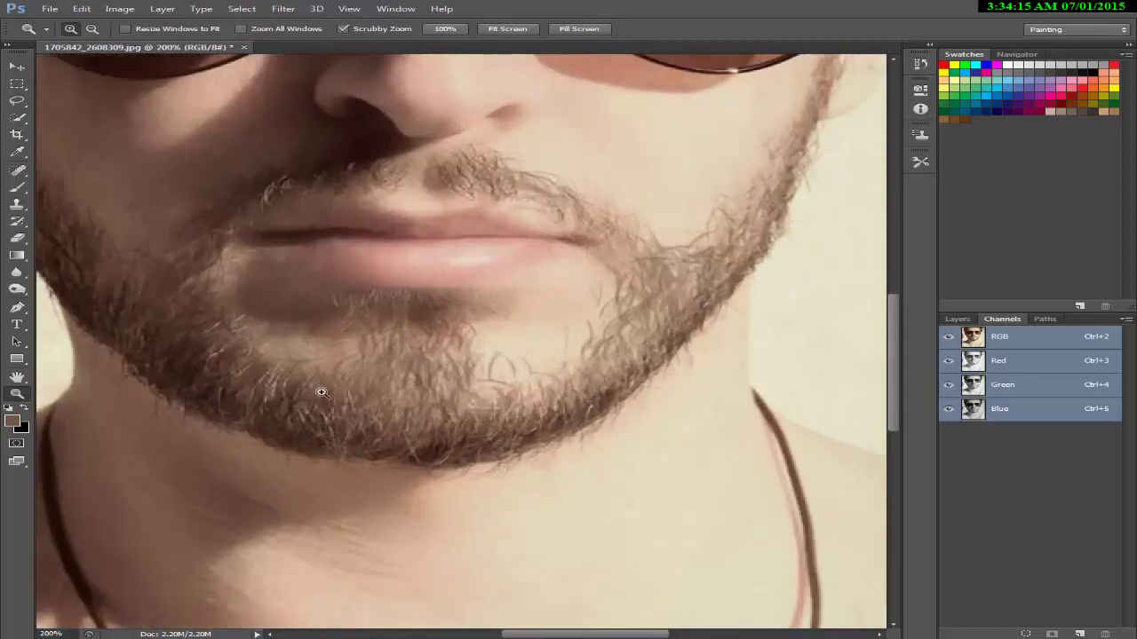
{"action": "left_click", "coordinate": [16, 188]}
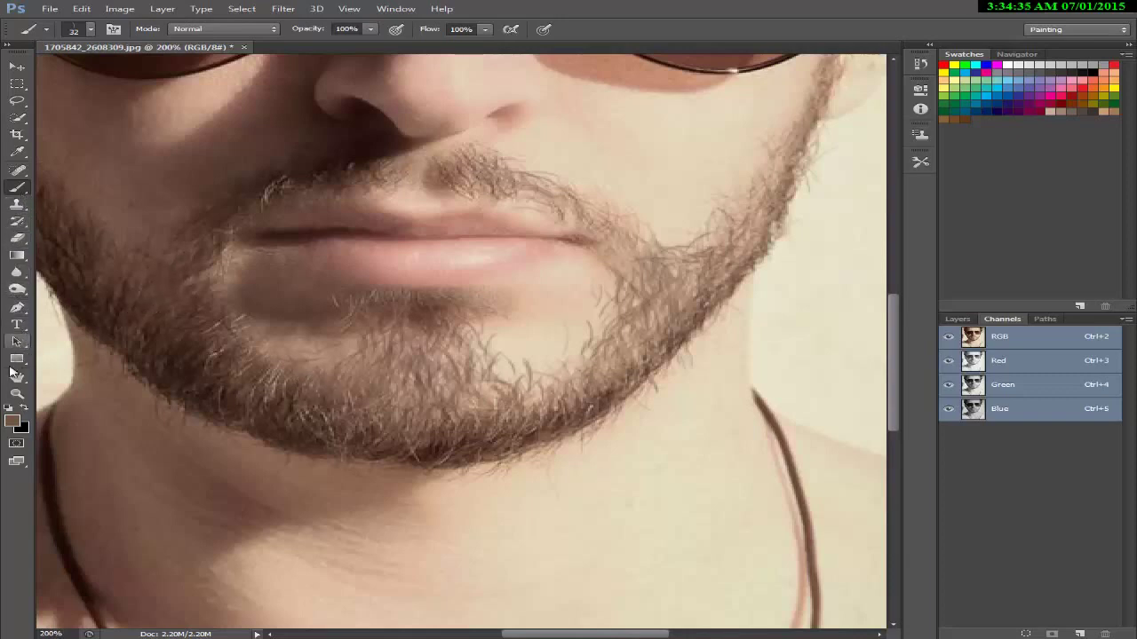
{"action": "left_click", "coordinate": [20, 160]}
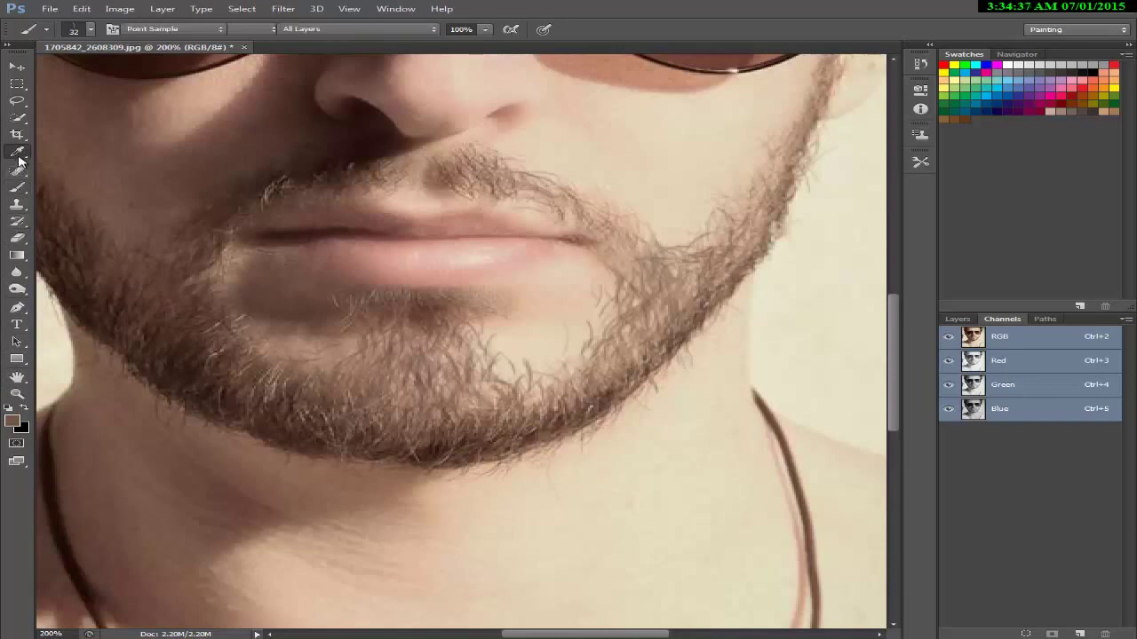
{"action": "left_click", "coordinate": [16, 157]}
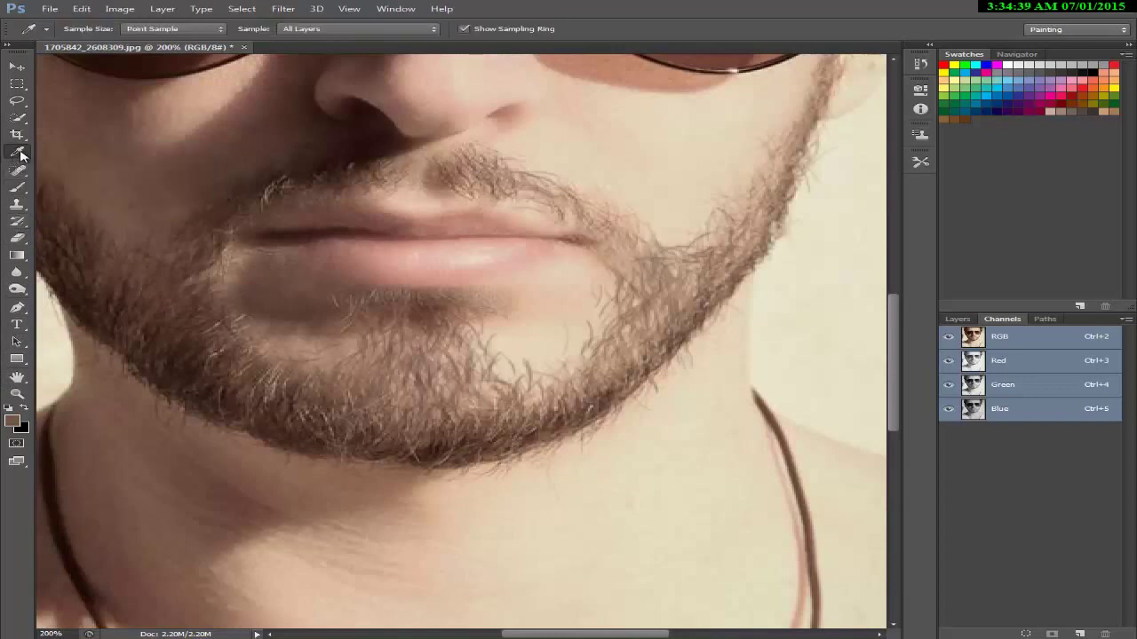
{"action": "left_click", "coordinate": [22, 157]}
Step: Sample a darker brown from the left cheek beard as the painting colour
{"action": "left_click_drag", "start_coordinate": [129, 312], "coordinate": [153, 337]}
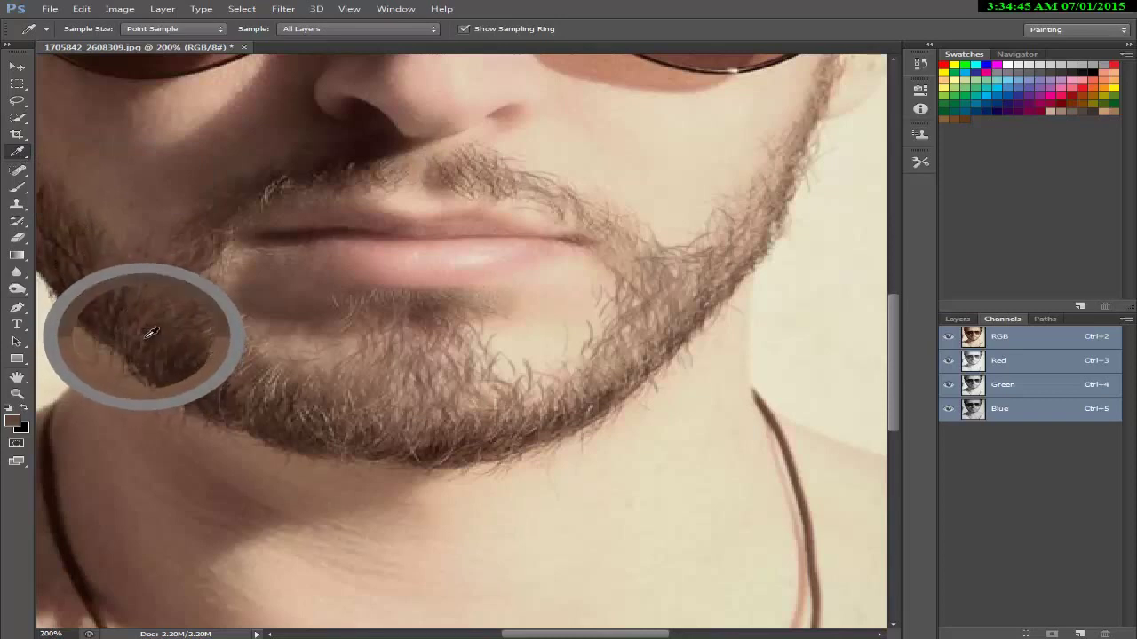
{"action": "left_click_drag", "start_coordinate": [153, 337], "coordinate": [149, 332]}
{"action": "left_click", "coordinate": [17, 188]}
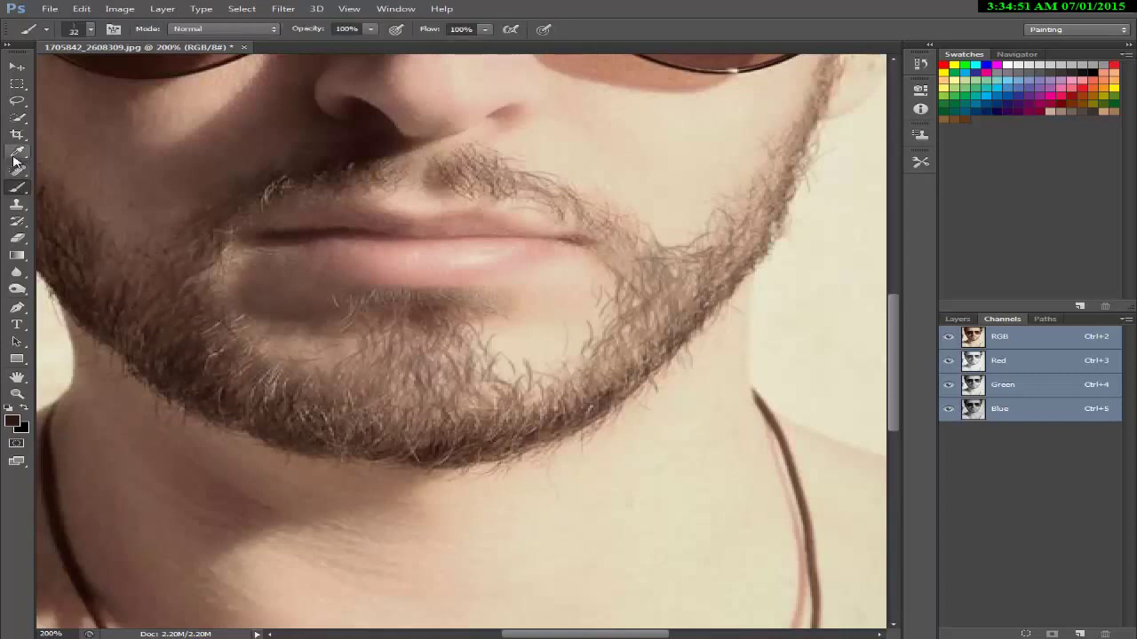
{"action": "left_click", "coordinate": [16, 394]}
{"action": "right_click", "coordinate": [263, 358]}
Step: Zoom in on the chin and right jaw and sample a beard colour from the left jaw
{"action": "left_click", "coordinate": [307, 373]}
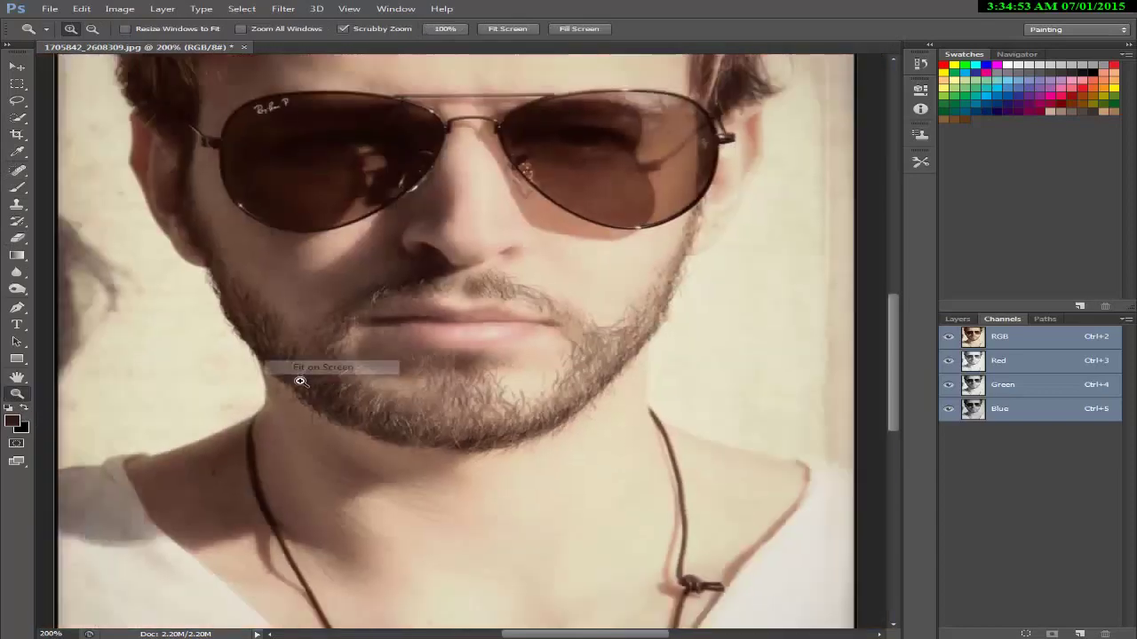
{"action": "left_click", "coordinate": [595, 370]}
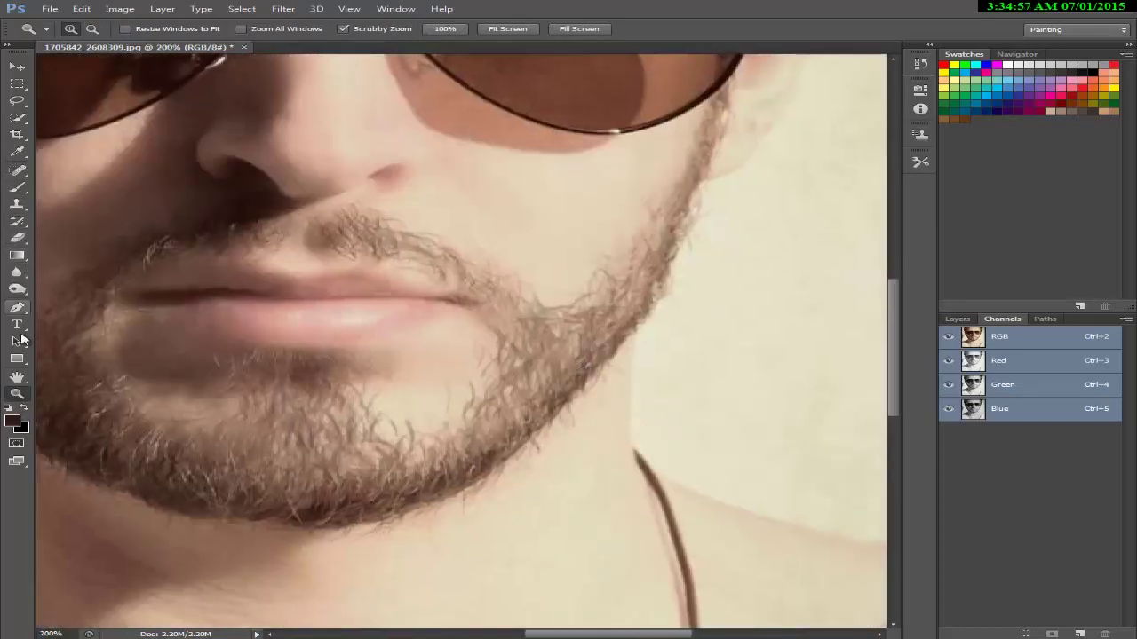
{"action": "left_click", "coordinate": [16, 189]}
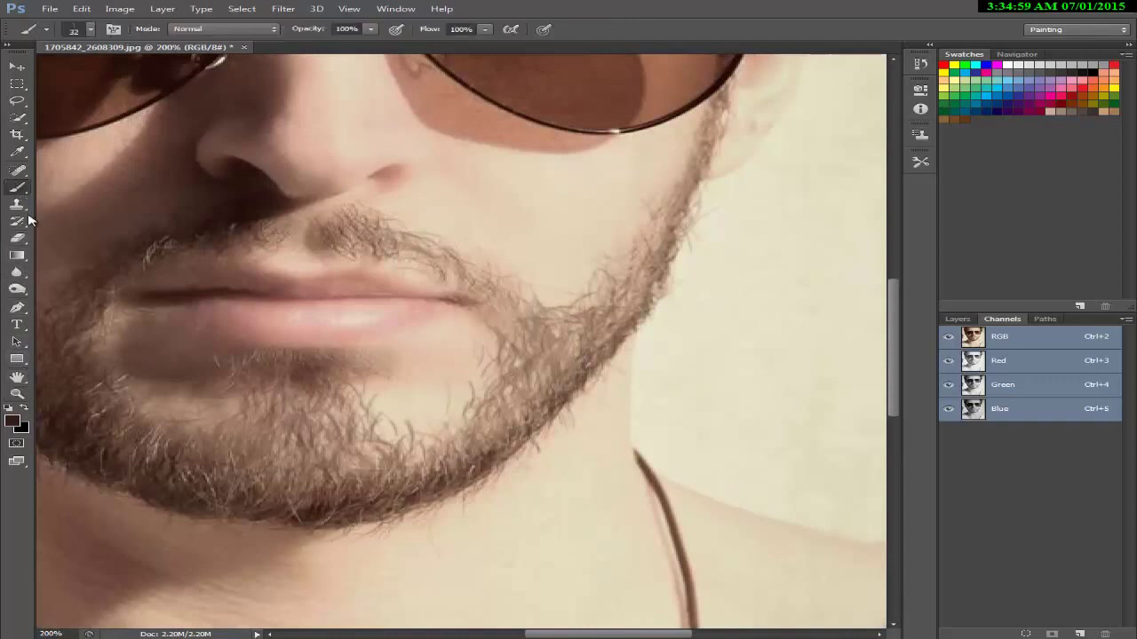
{"action": "left_click", "coordinate": [17, 151]}
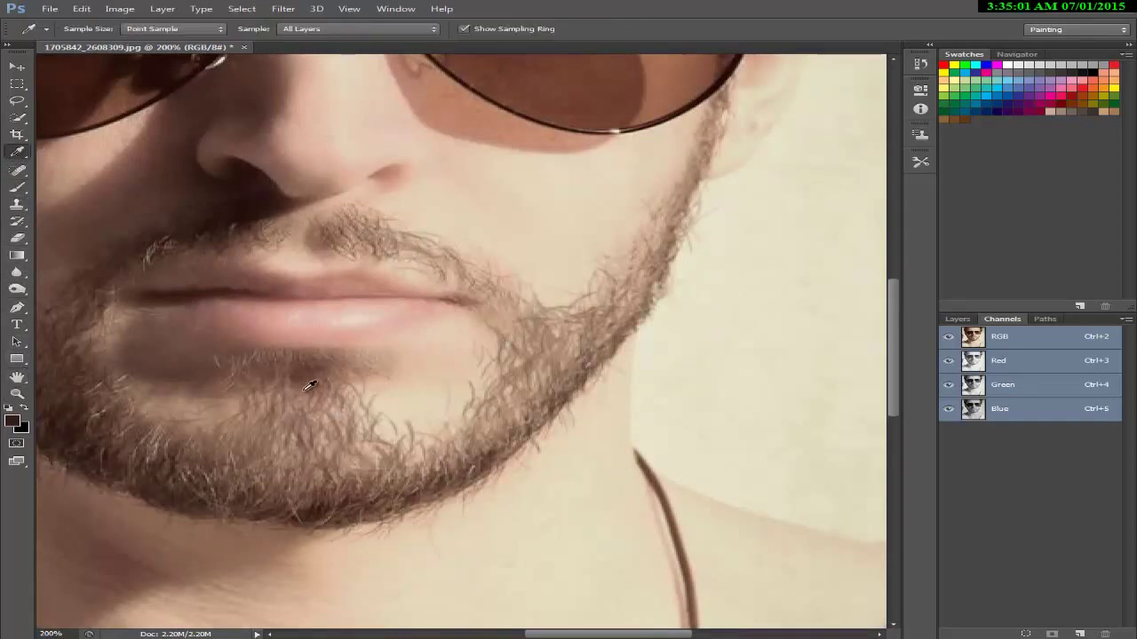
{"action": "left_click", "coordinate": [104, 381]}
{"action": "left_click", "coordinate": [107, 381]}
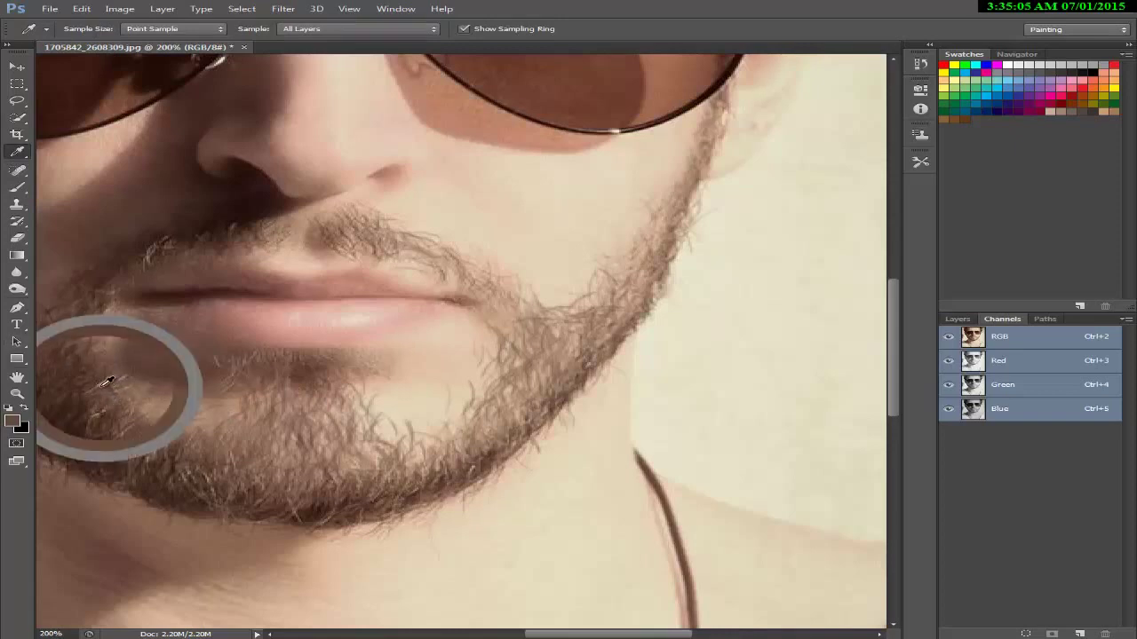
{"action": "left_click_drag", "start_coordinate": [107, 381], "coordinate": [103, 379]}
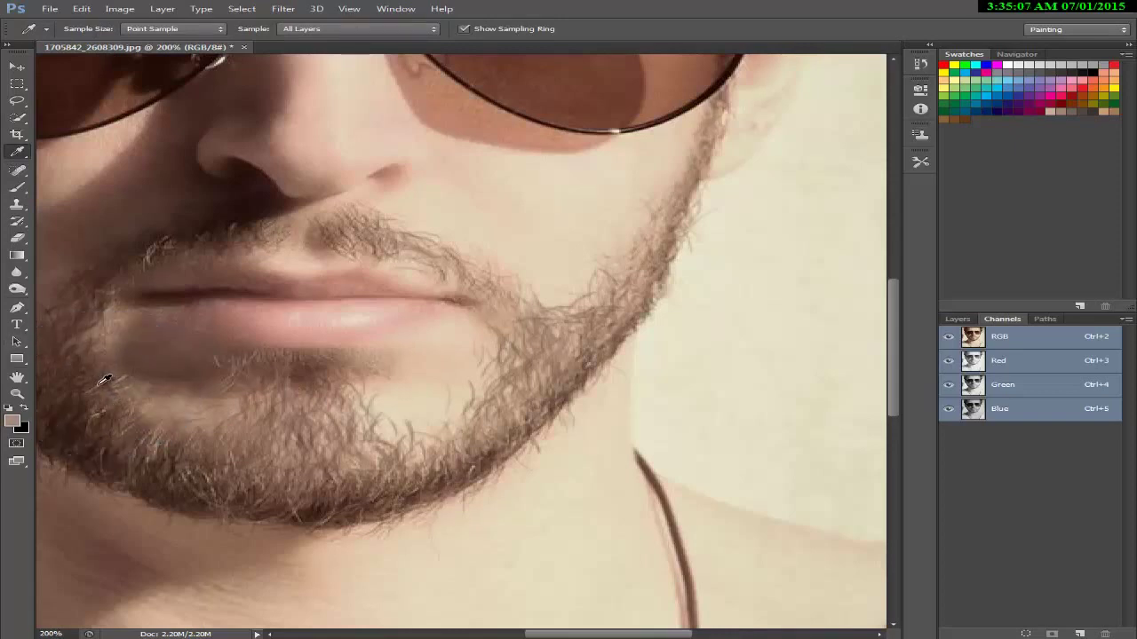
{"action": "left_click", "coordinate": [17, 187]}
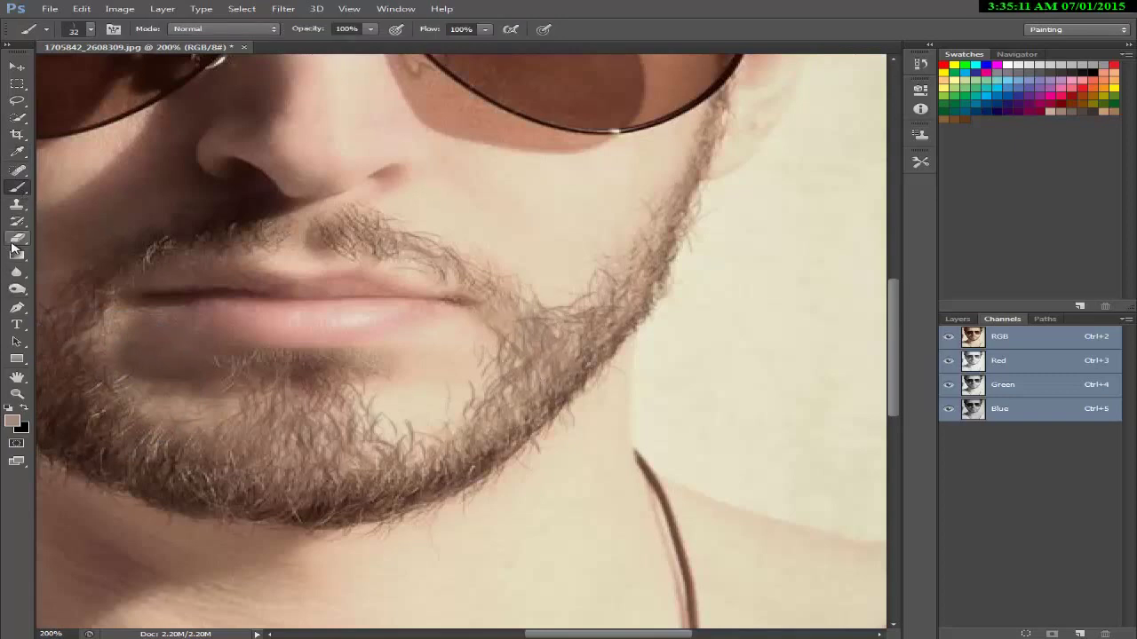
Step: Alternate sampling darker chin browns and painting strands along the jaw and chin
{"action": "left_click", "coordinate": [17, 151]}
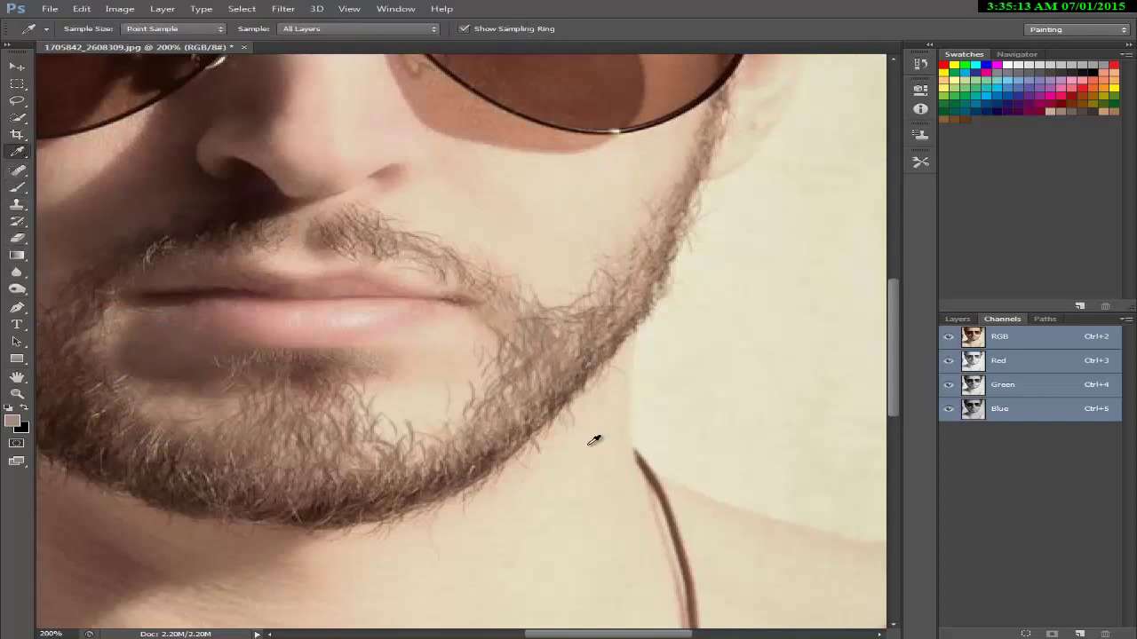
{"action": "left_click", "coordinate": [493, 451]}
{"action": "left_click", "coordinate": [17, 187]}
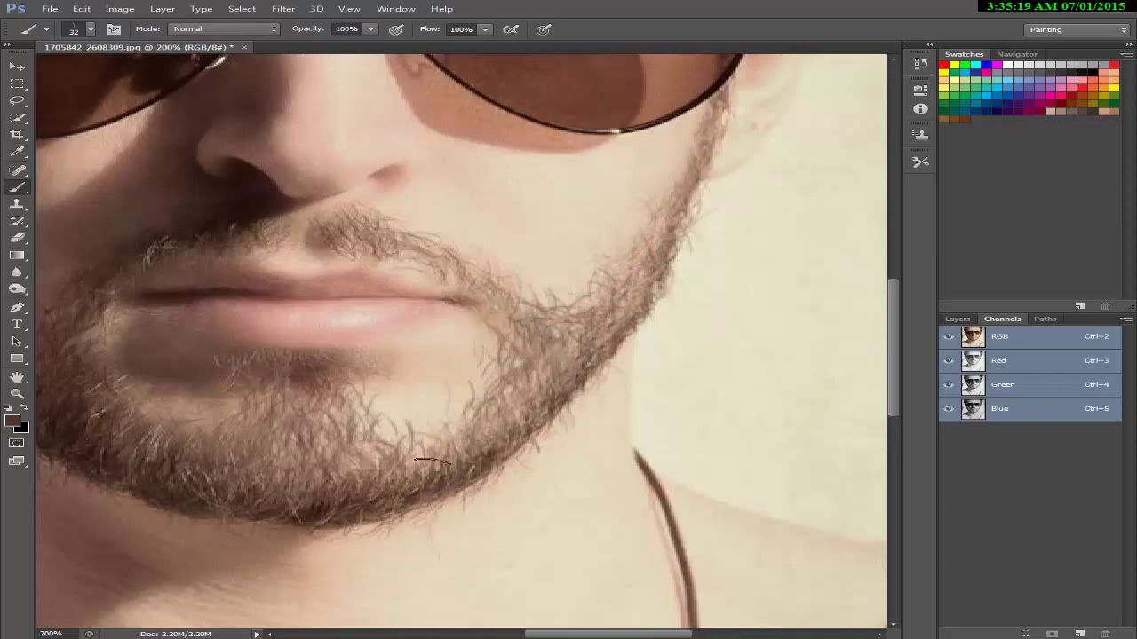
{"action": "left_click", "coordinate": [16, 152]}
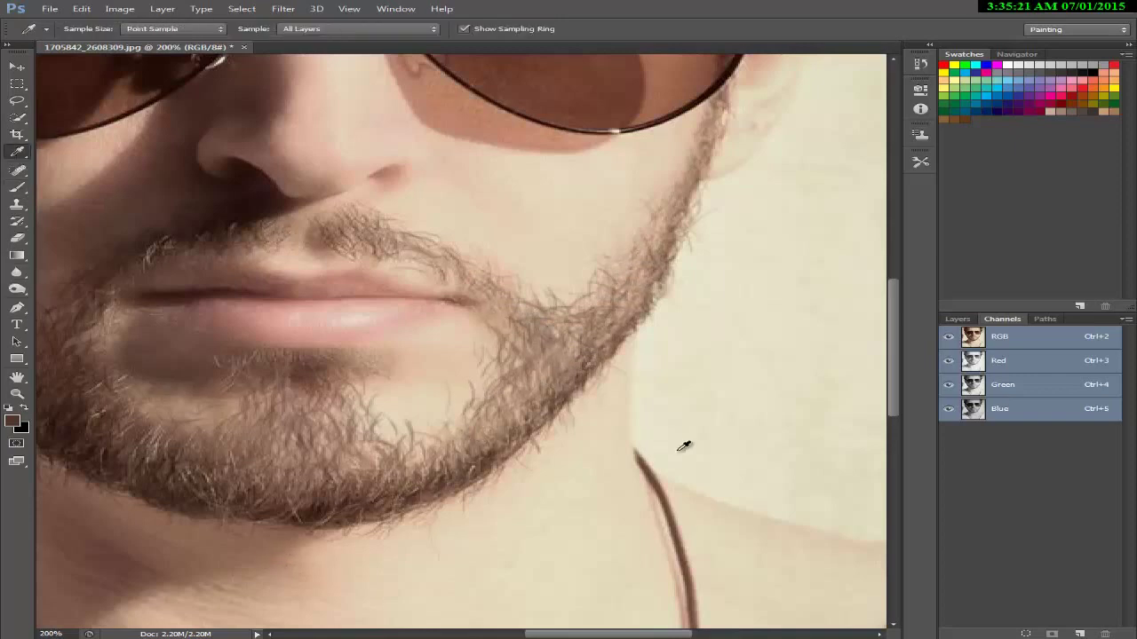
{"action": "left_click", "coordinate": [535, 424]}
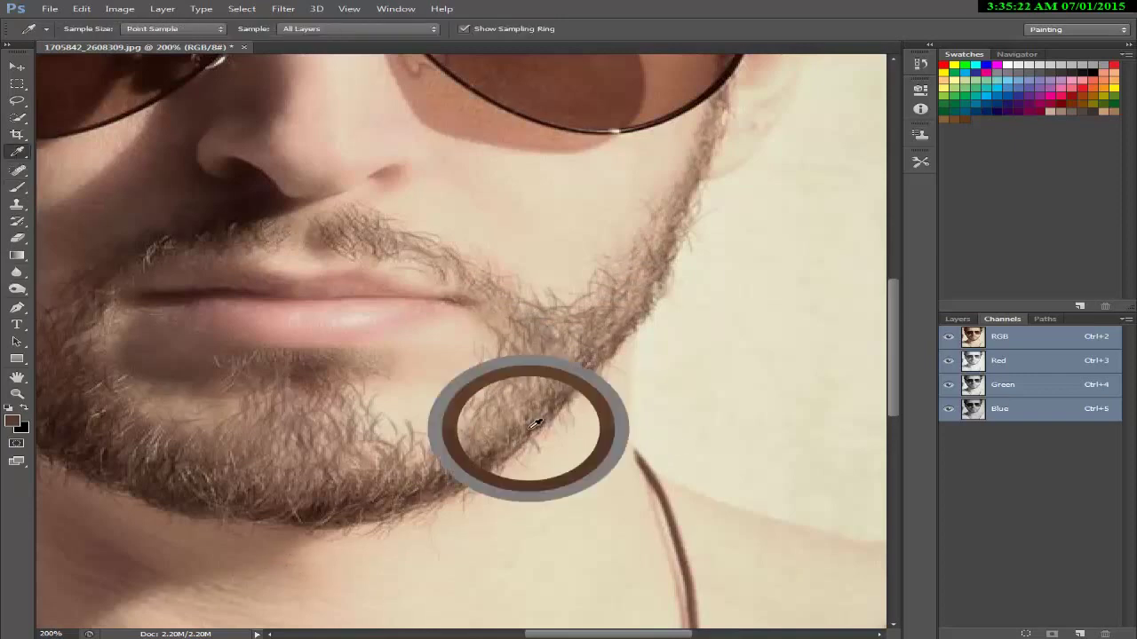
{"action": "left_click", "coordinate": [17, 187]}
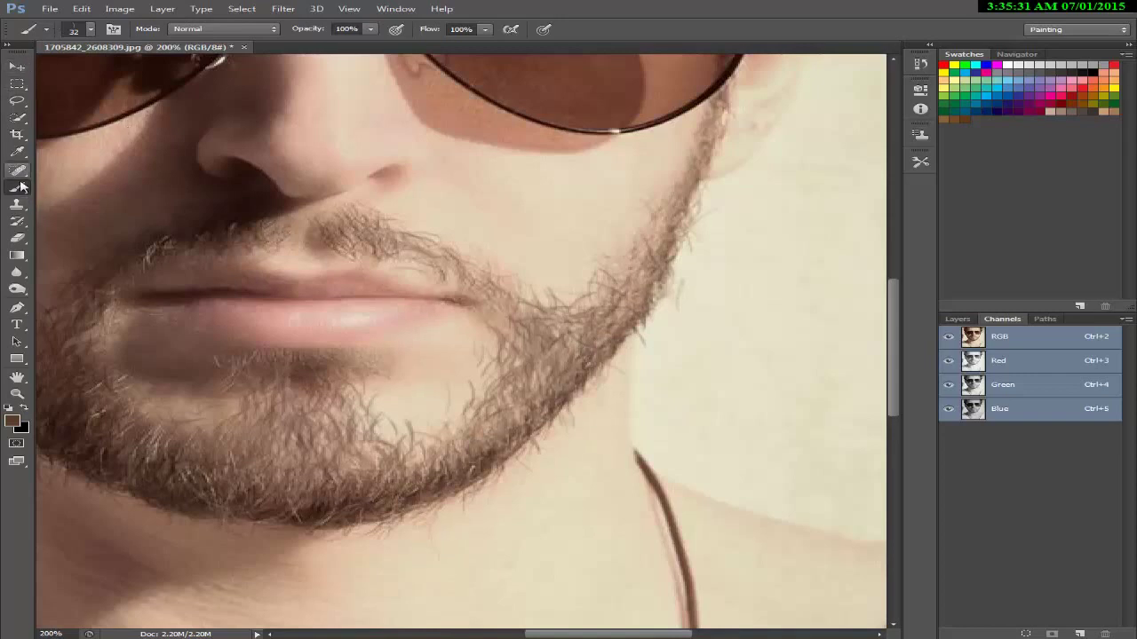
Step: Fit the whole photo on screen to review the denser beard
{"action": "left_click", "coordinate": [17, 394]}
{"action": "right_click", "coordinate": [279, 324]}
{"action": "left_click", "coordinate": [337, 331]}
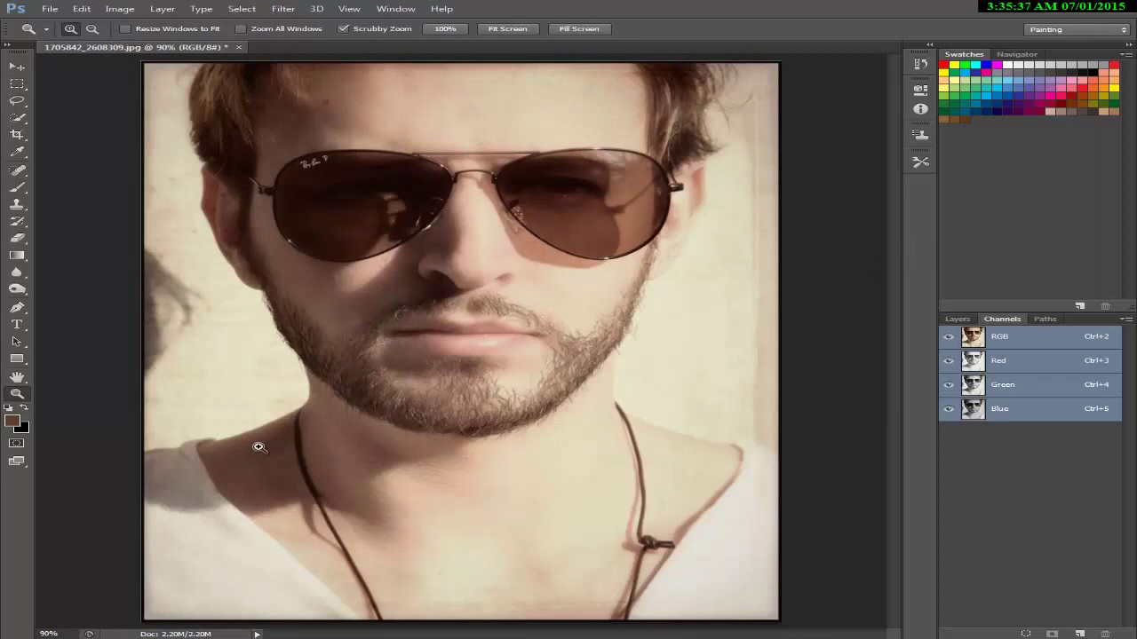
Step: Quick-select the background left and right of the head, subtracting the area by the necklace
{"action": "left_click", "coordinate": [16, 118]}
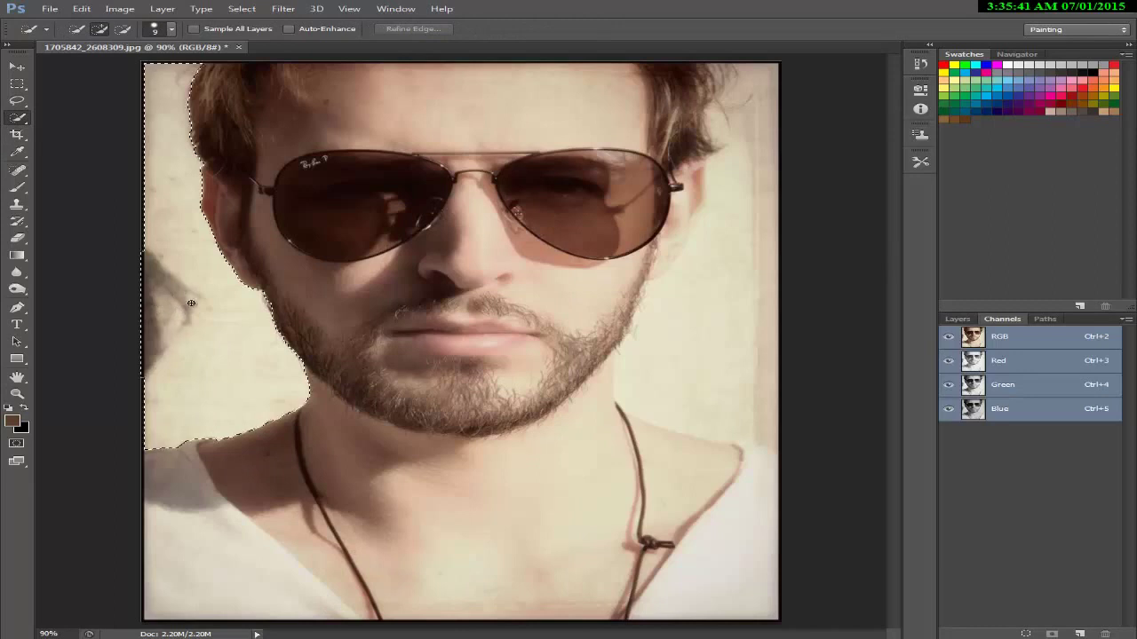
{"action": "left_click_drag", "start_coordinate": [187, 302], "coordinate": [187, 302]}
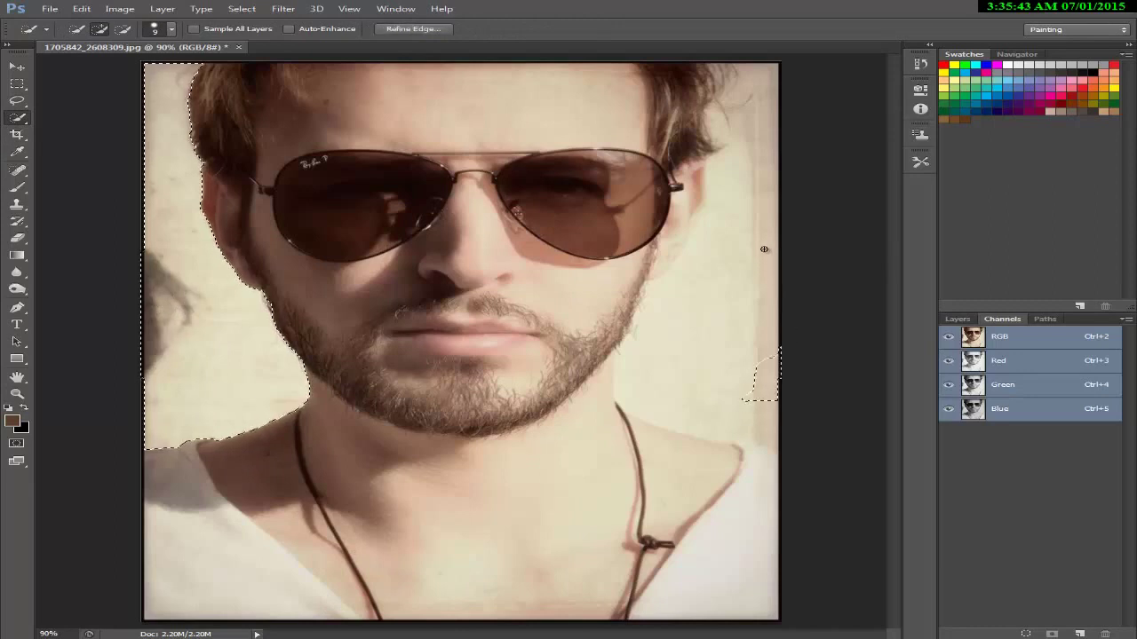
{"action": "left_click_drag", "start_coordinate": [738, 266], "coordinate": [714, 361]}
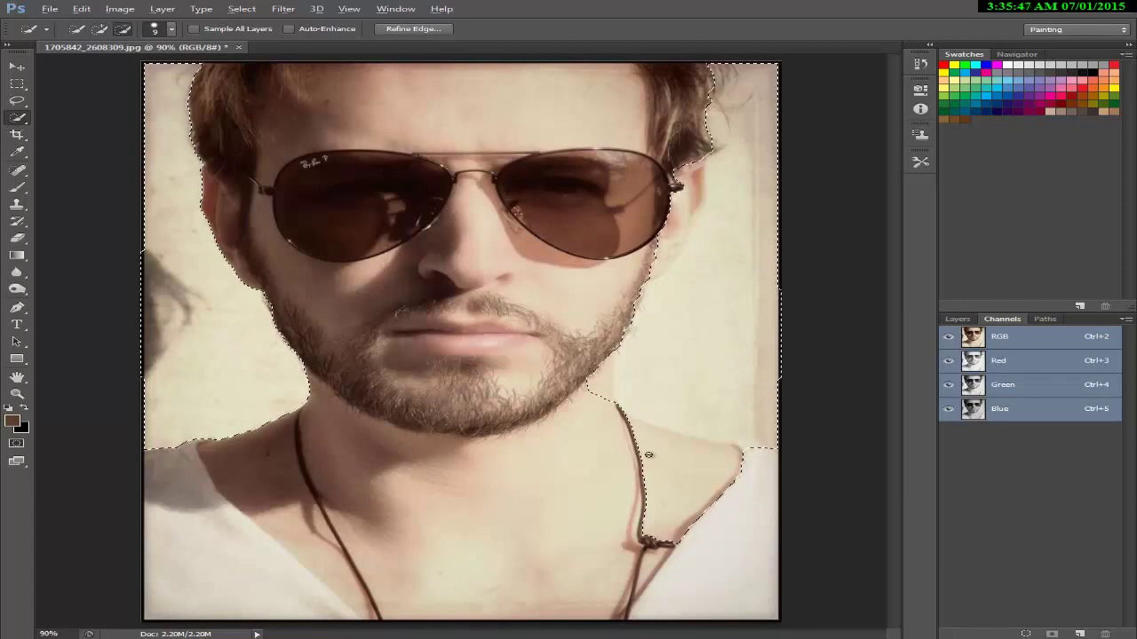
{"action": "left_click_drag", "start_coordinate": [631, 444], "coordinate": [696, 506], "text": "alt"}
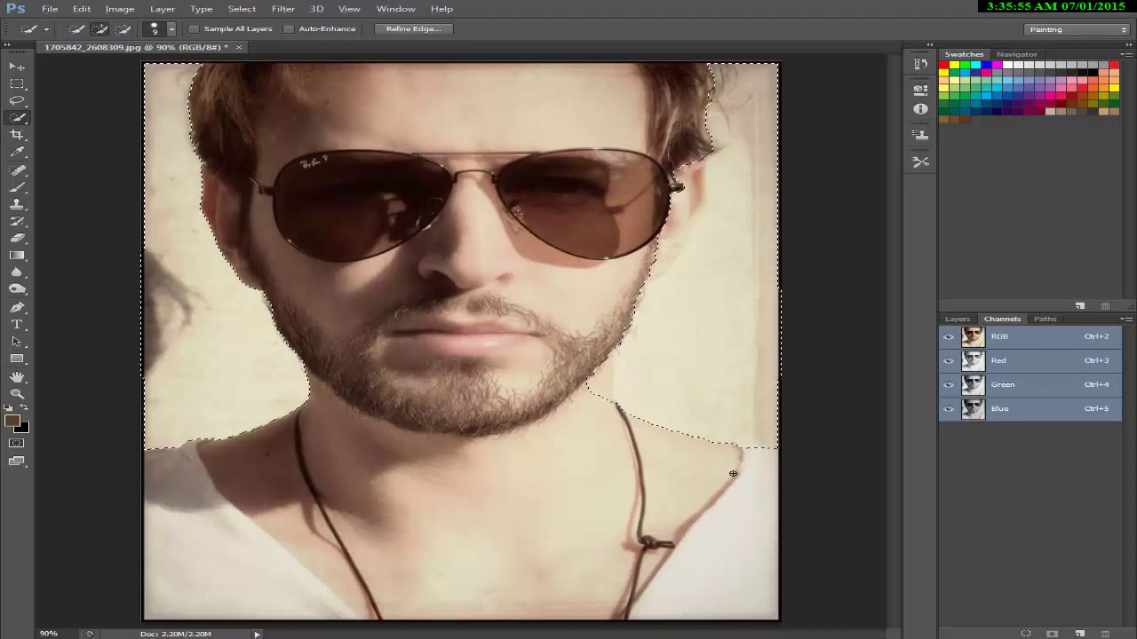
Step: Apply a 12.7-pixel Gaussian Blur to the selected background behind the man
{"action": "left_click", "coordinate": [242, 9]}
{"action": "mouse_move", "coordinate": [382, 139]}
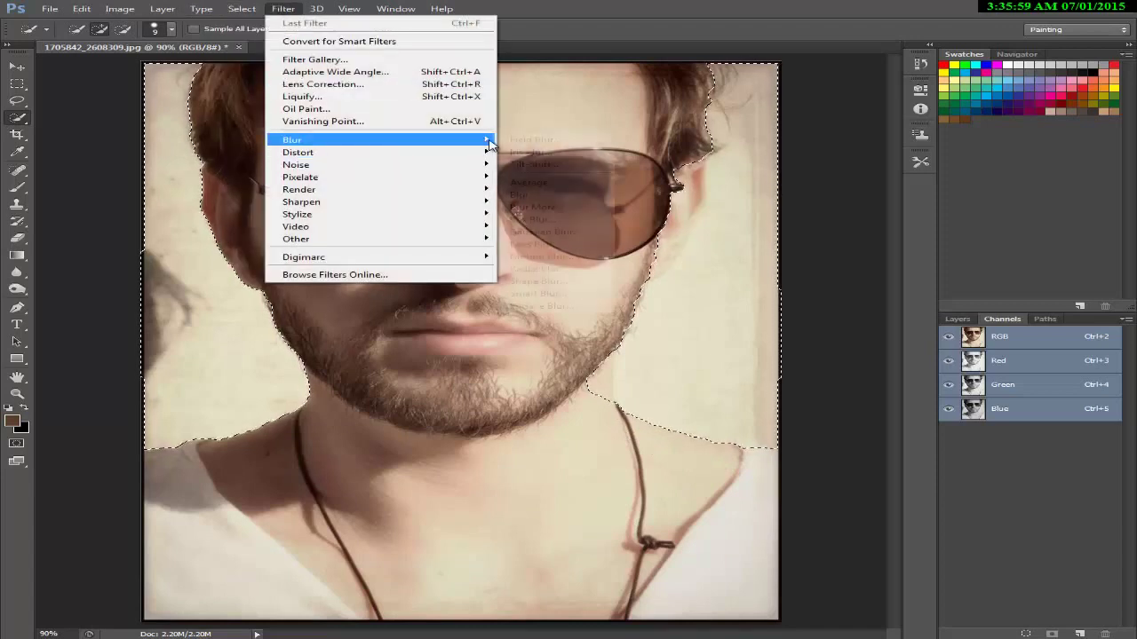
{"action": "left_click", "coordinate": [546, 232]}
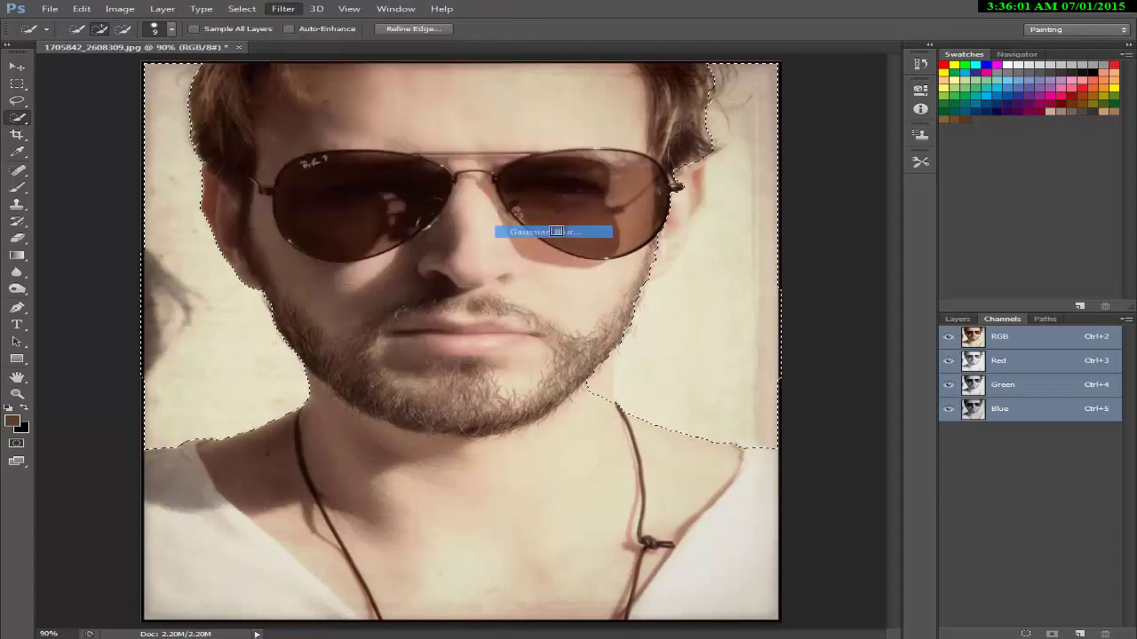
{"action": "left_click_drag", "start_coordinate": [835, 272], "coordinate": [888, 272]}
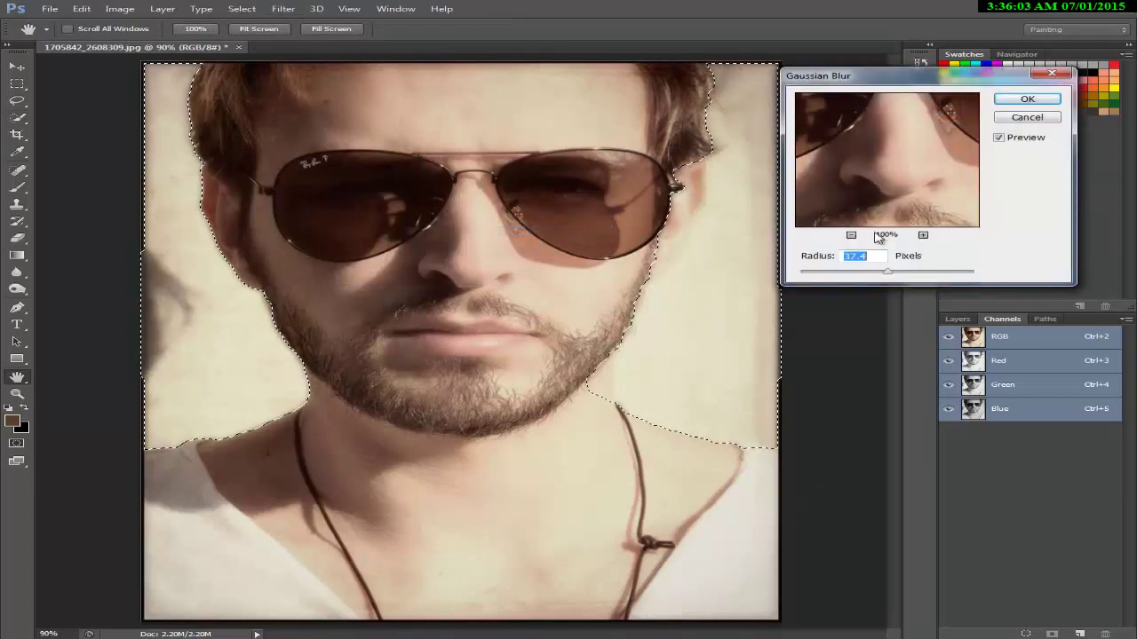
{"action": "mouse_move", "coordinate": [829, 166]}
{"action": "left_mouse_down"}
{"action": "mouse_move", "coordinate": [868, 168]}
{"action": "mouse_move", "coordinate": [837, 160]}
{"action": "mouse_move", "coordinate": [926, 142]}
{"action": "left_mouse_up"}
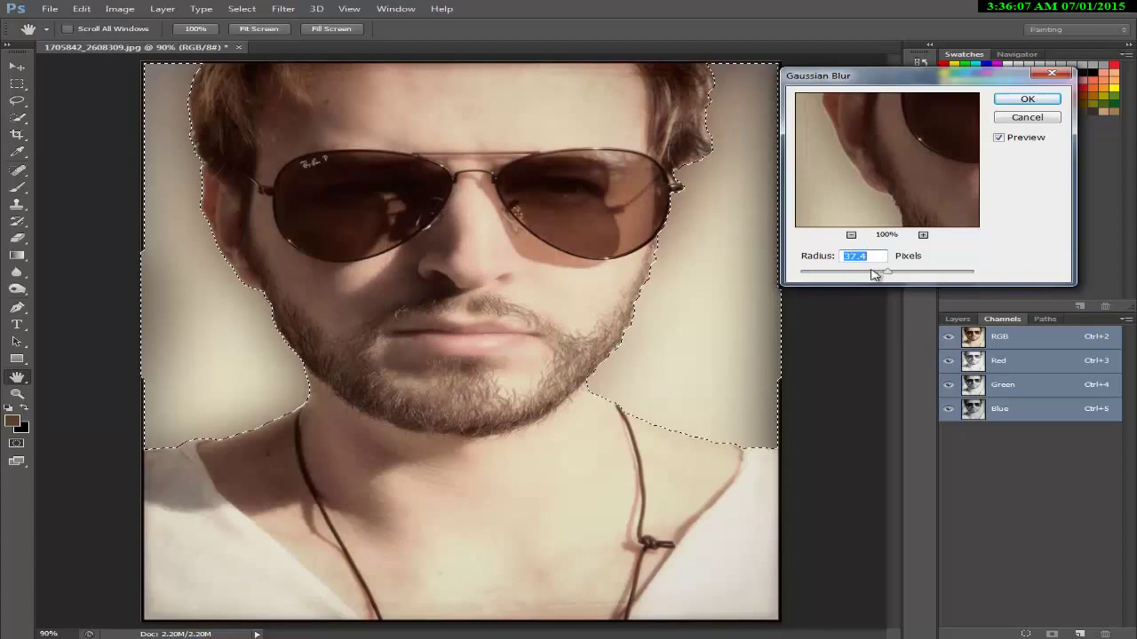
{"action": "left_click_drag", "start_coordinate": [886, 272], "coordinate": [870, 274]}
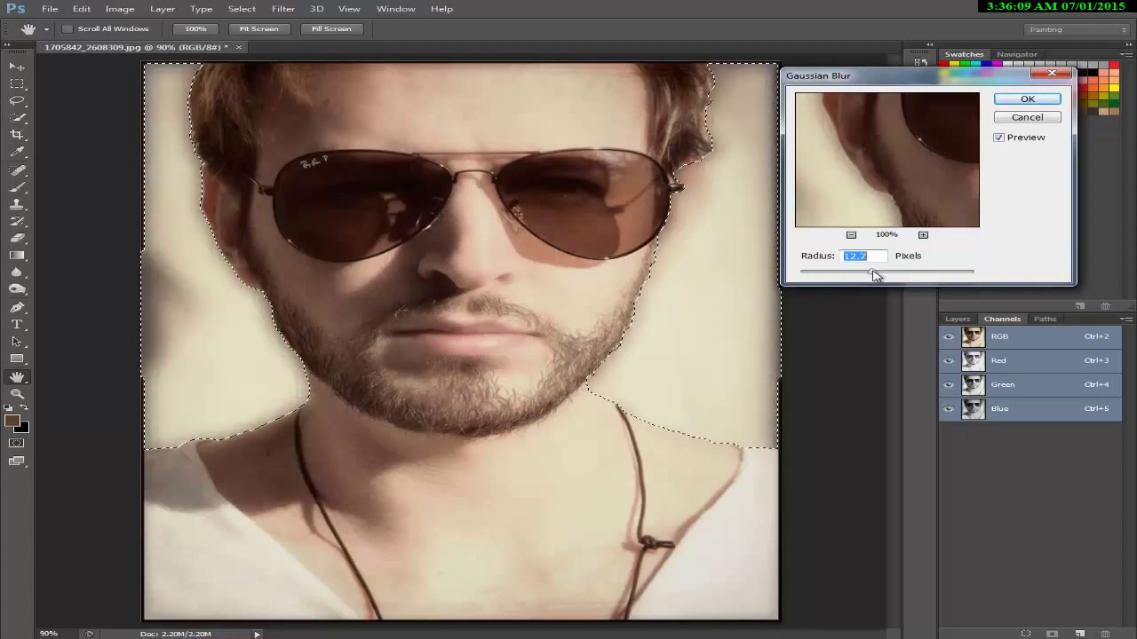
{"action": "left_click", "coordinate": [1026, 98]}
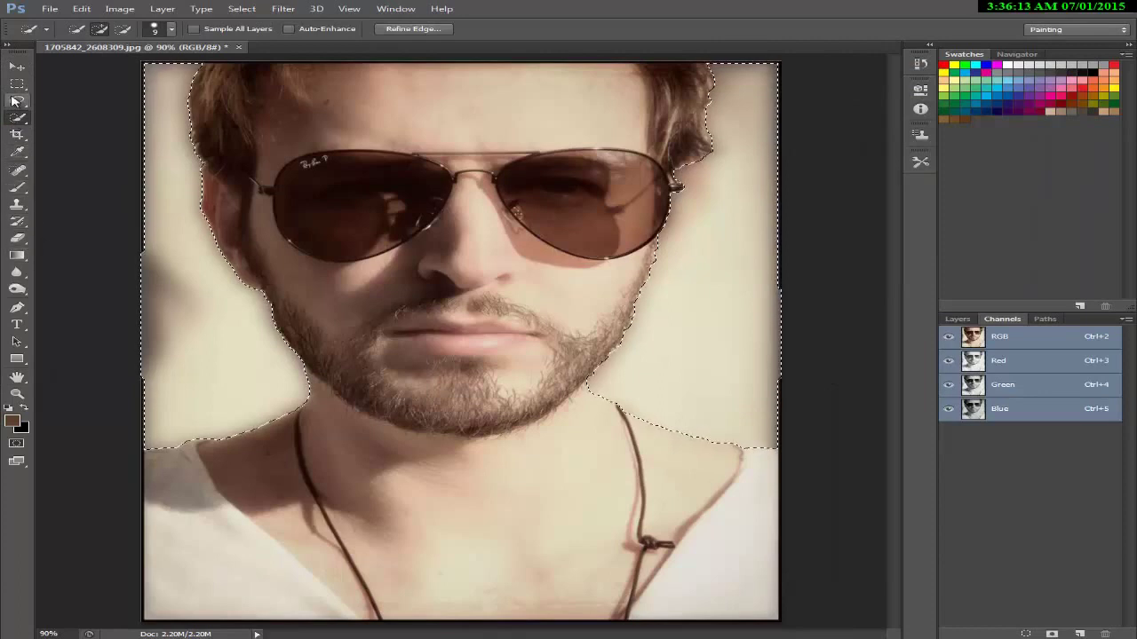
Step: Switch to the Lasso tool and clear the background selection so nothing remains selected
{"action": "left_click", "coordinate": [17, 101]}
{"action": "key", "text": "ctrl+d"}
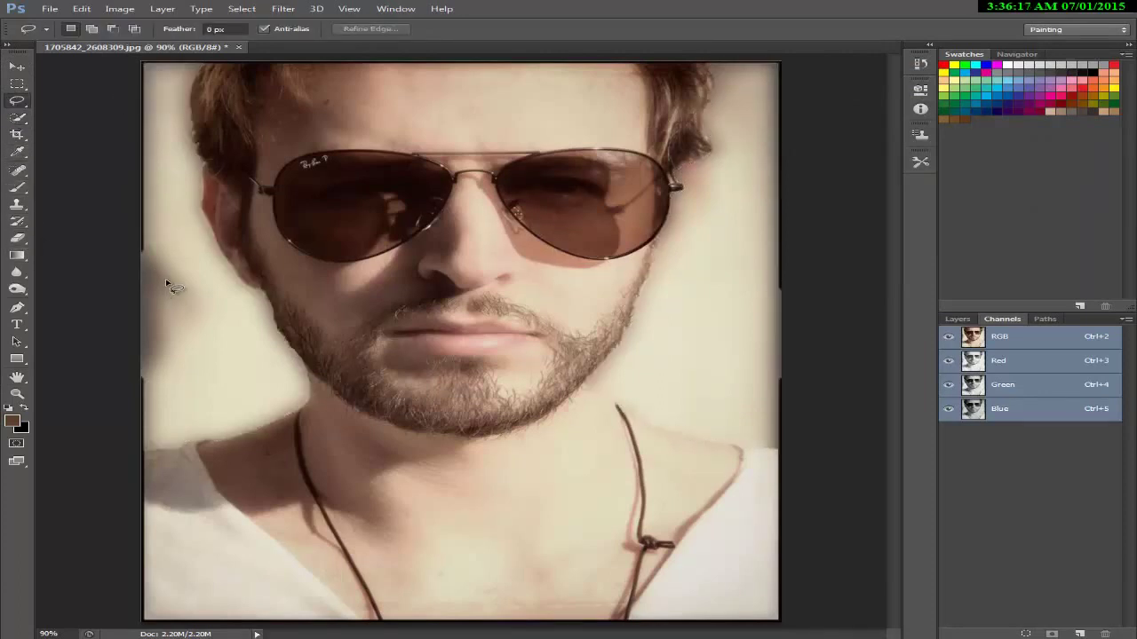
{"action": "left_click_drag", "start_coordinate": [156, 281], "coordinate": [156, 282]}
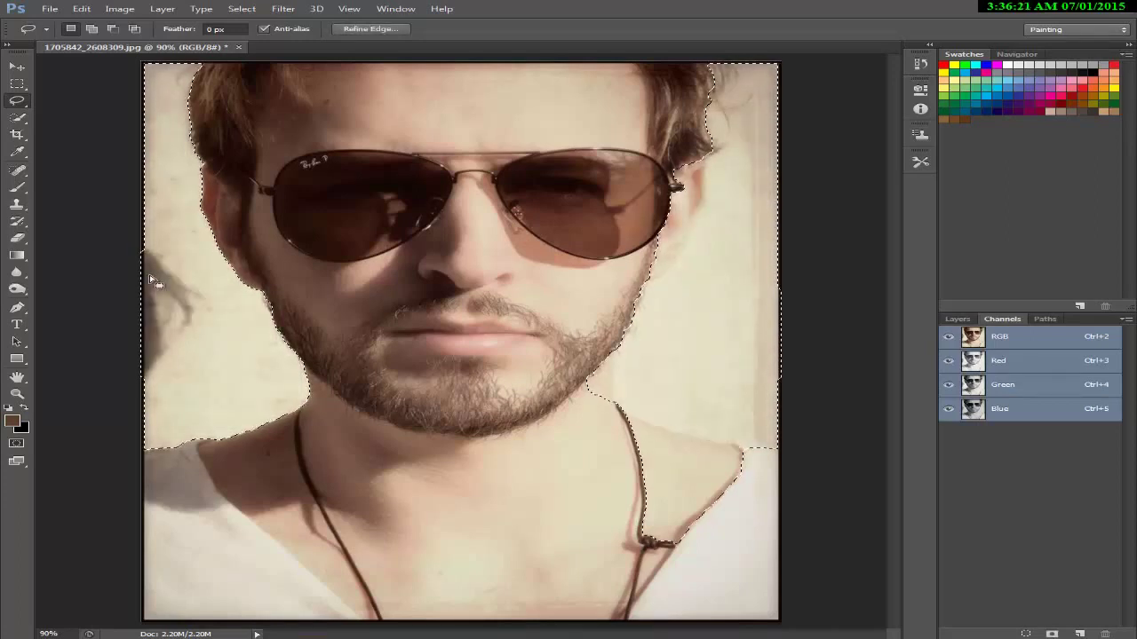
{"action": "key", "text": "ctrl+d"}
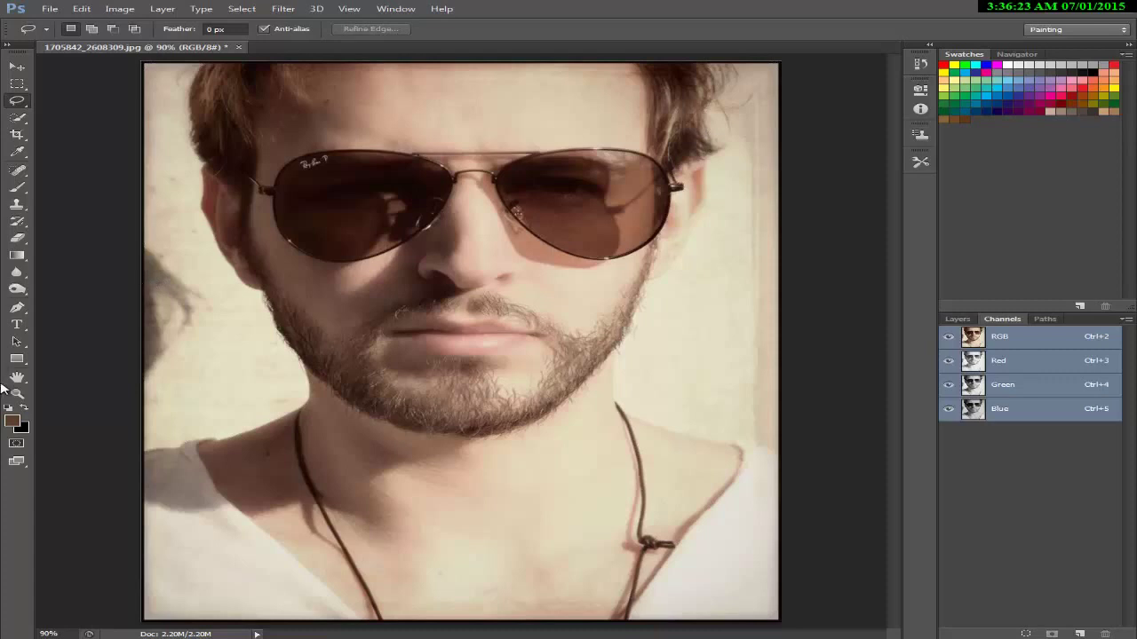